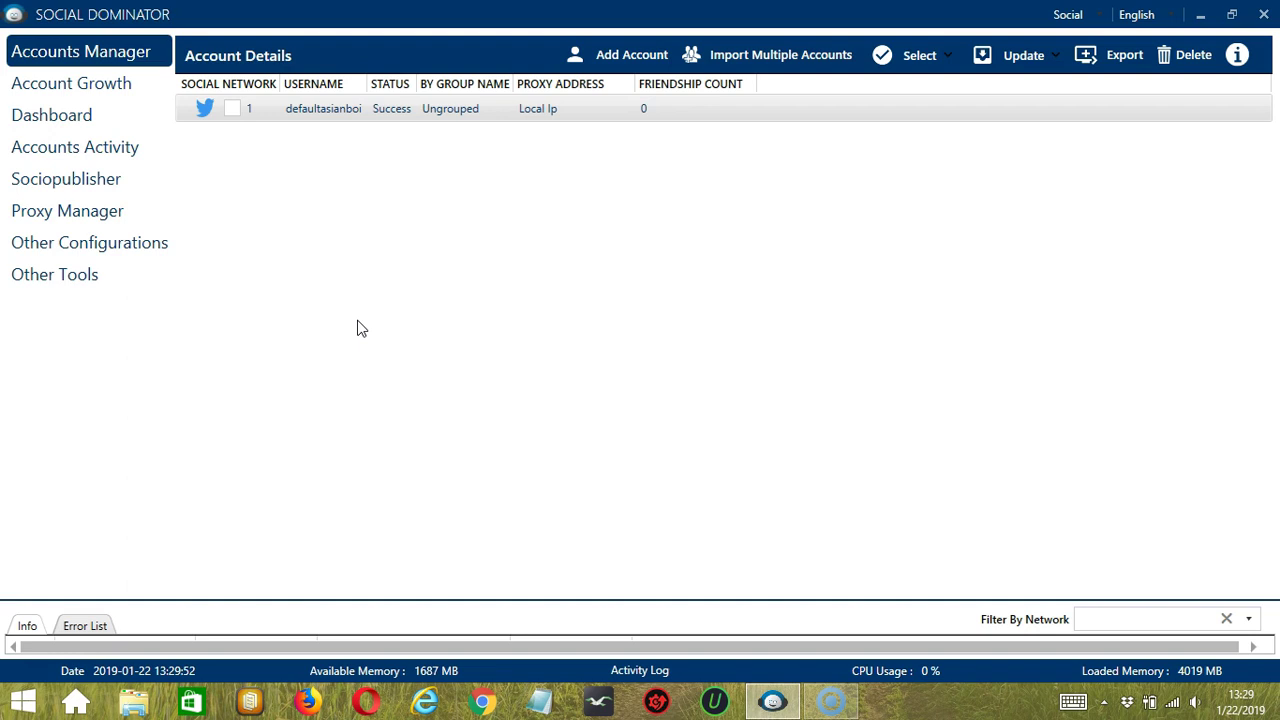
- Open the Twitter account's Auto Reply settings through Go to Tools under Accounts Activity
right_click(299, 109)
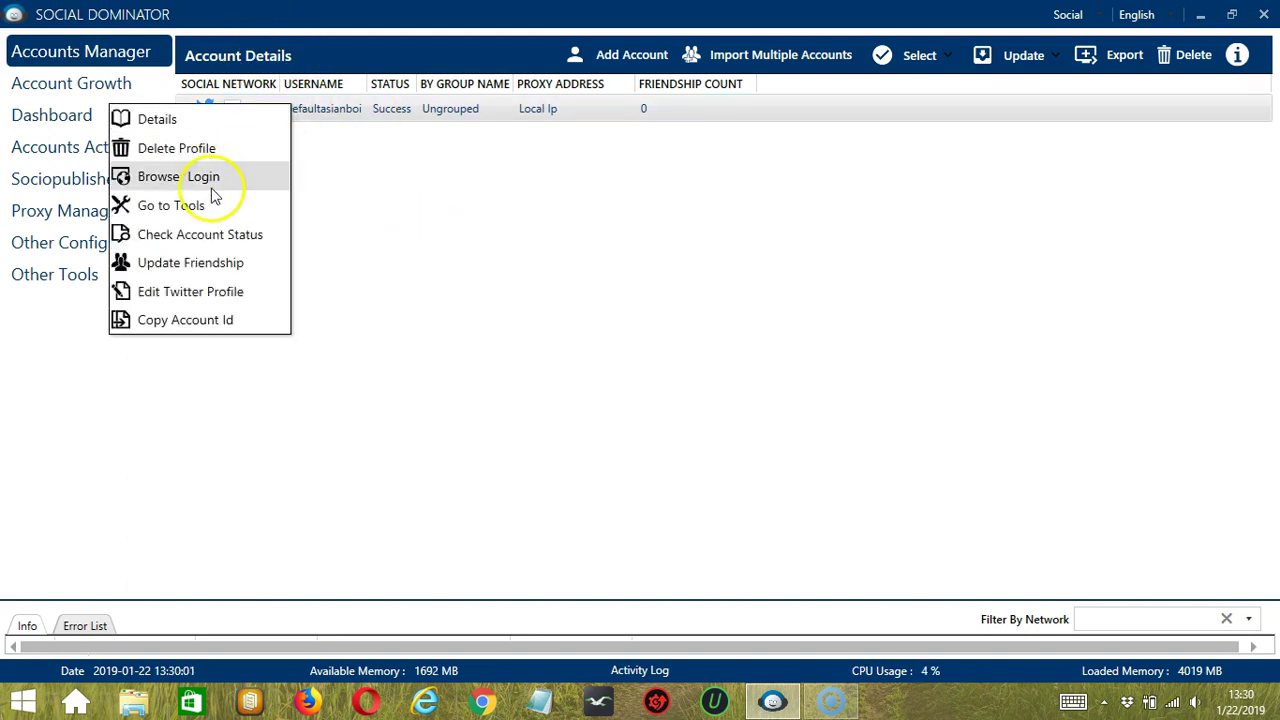
left_click(200, 209)
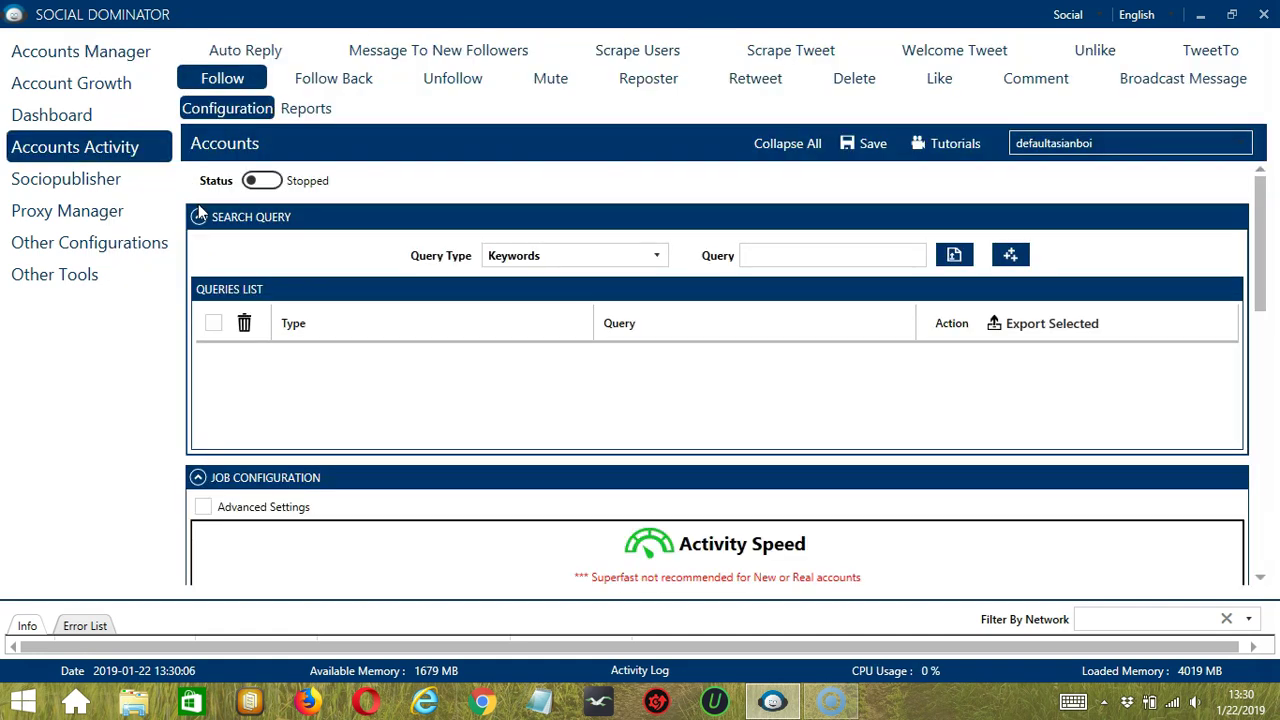
left_click(199, 214)
left_click(251, 52)
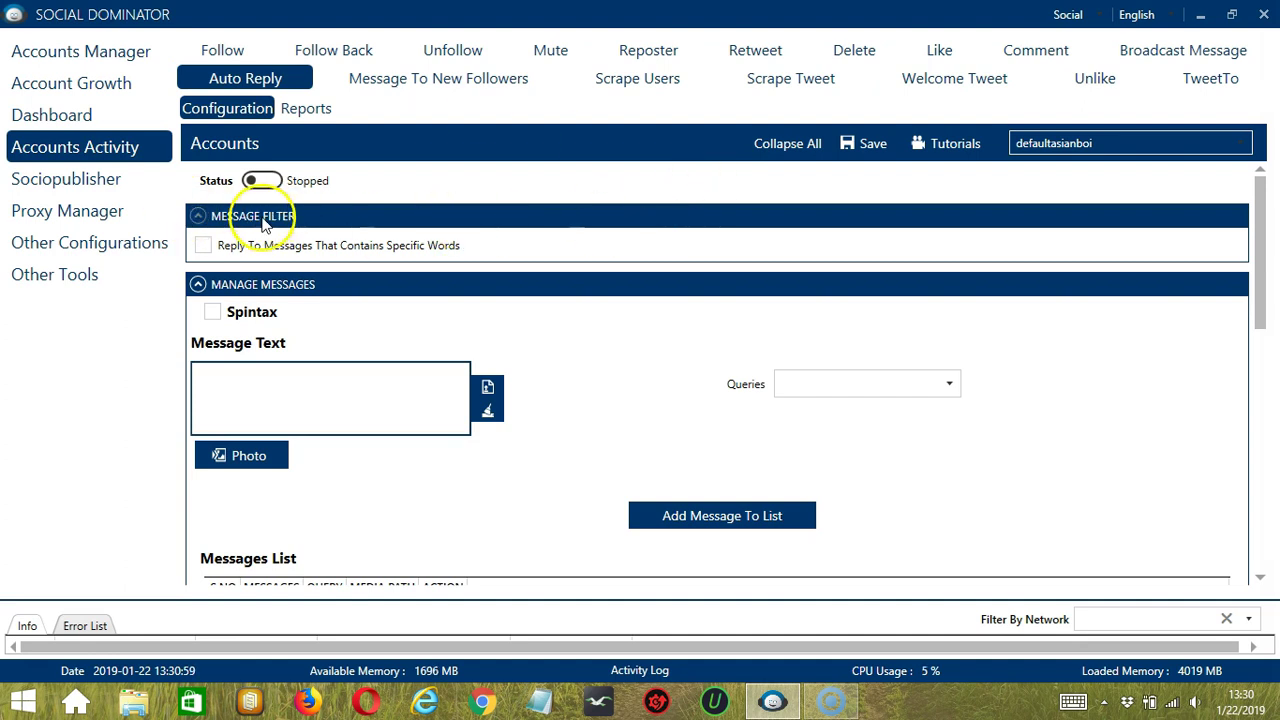
- Reply only to messages containing specific words, importing Hi, Hey and Hello from autoreply.txt
left_click(206, 246)
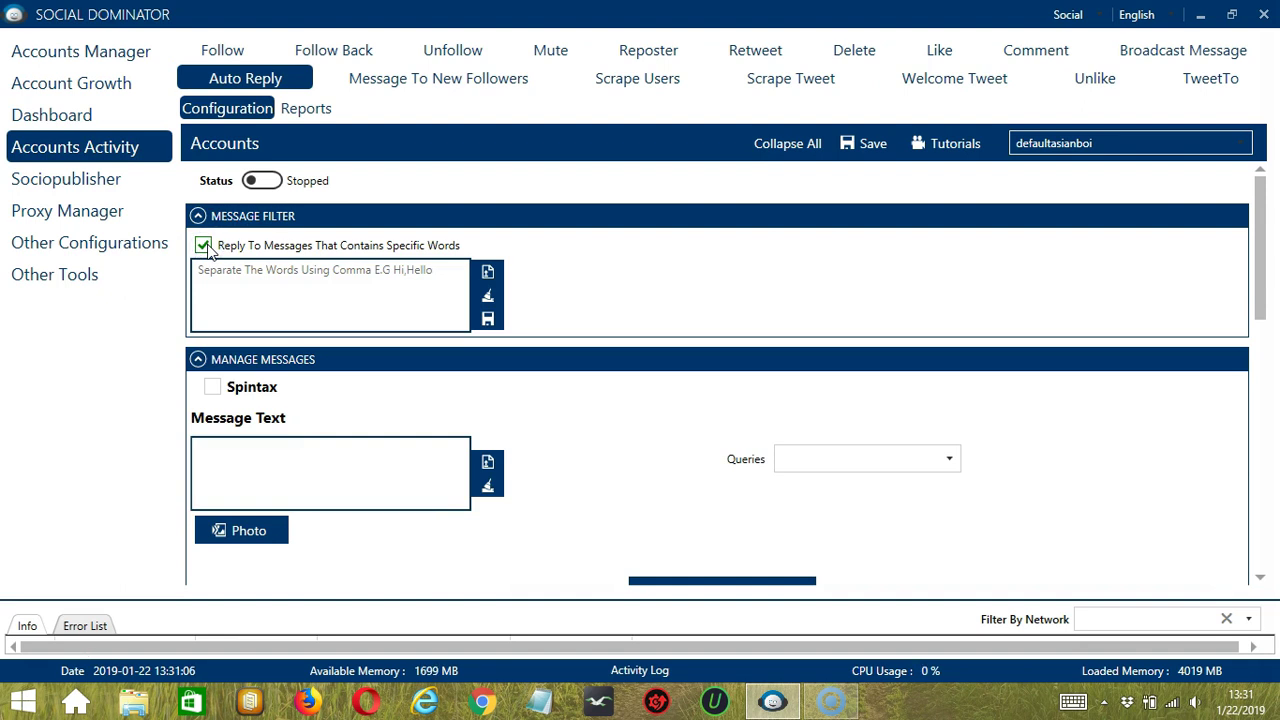
left_click(222, 266)
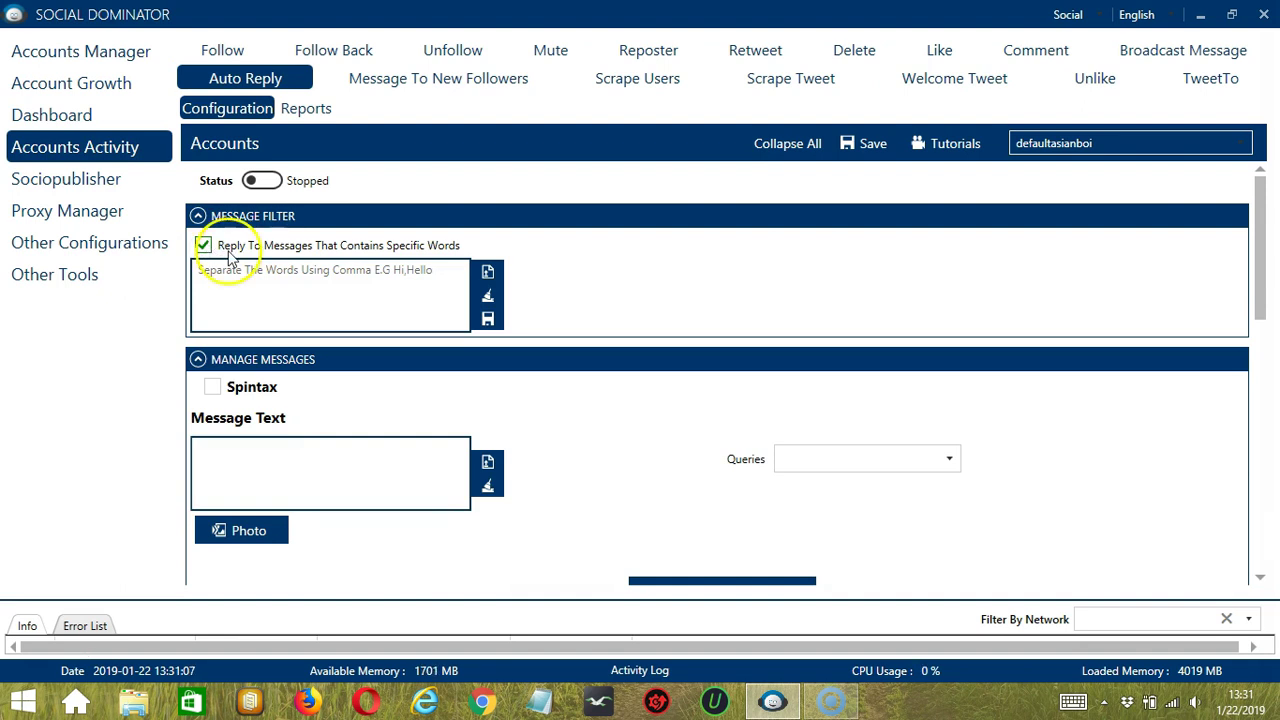
left_click(326, 284)
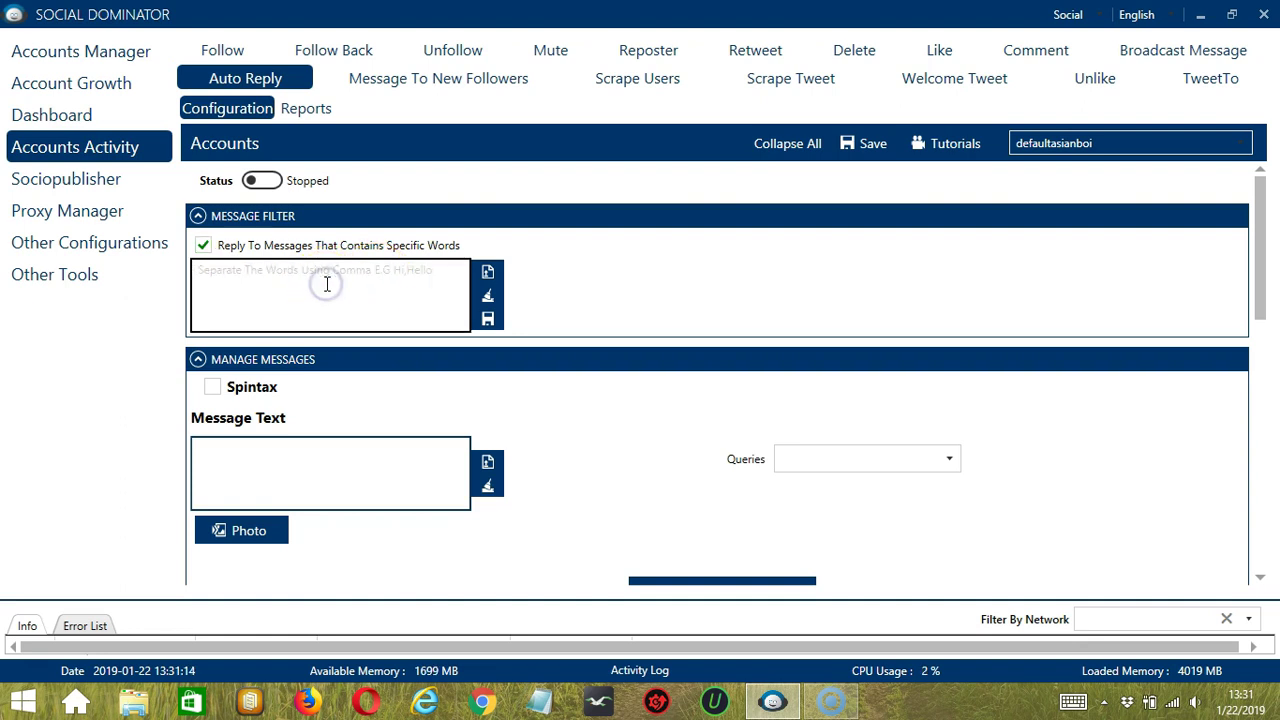
type("Hi,Hey,")
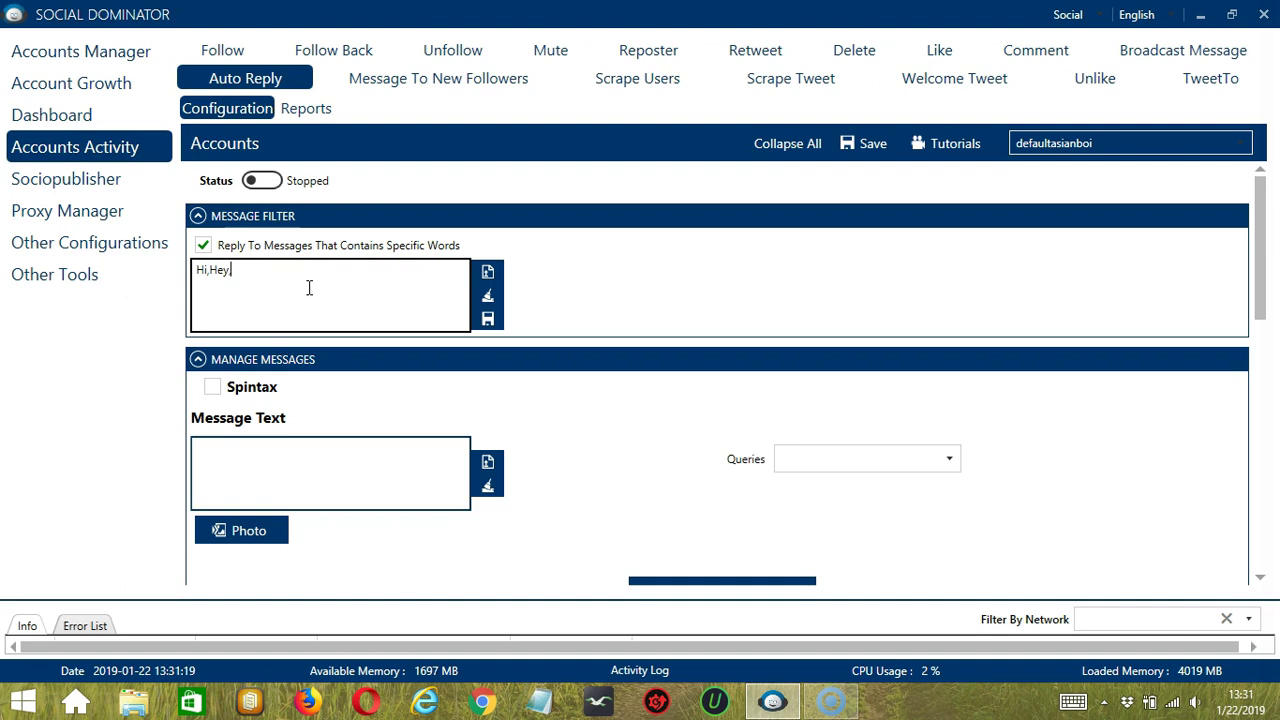
type("Hello")
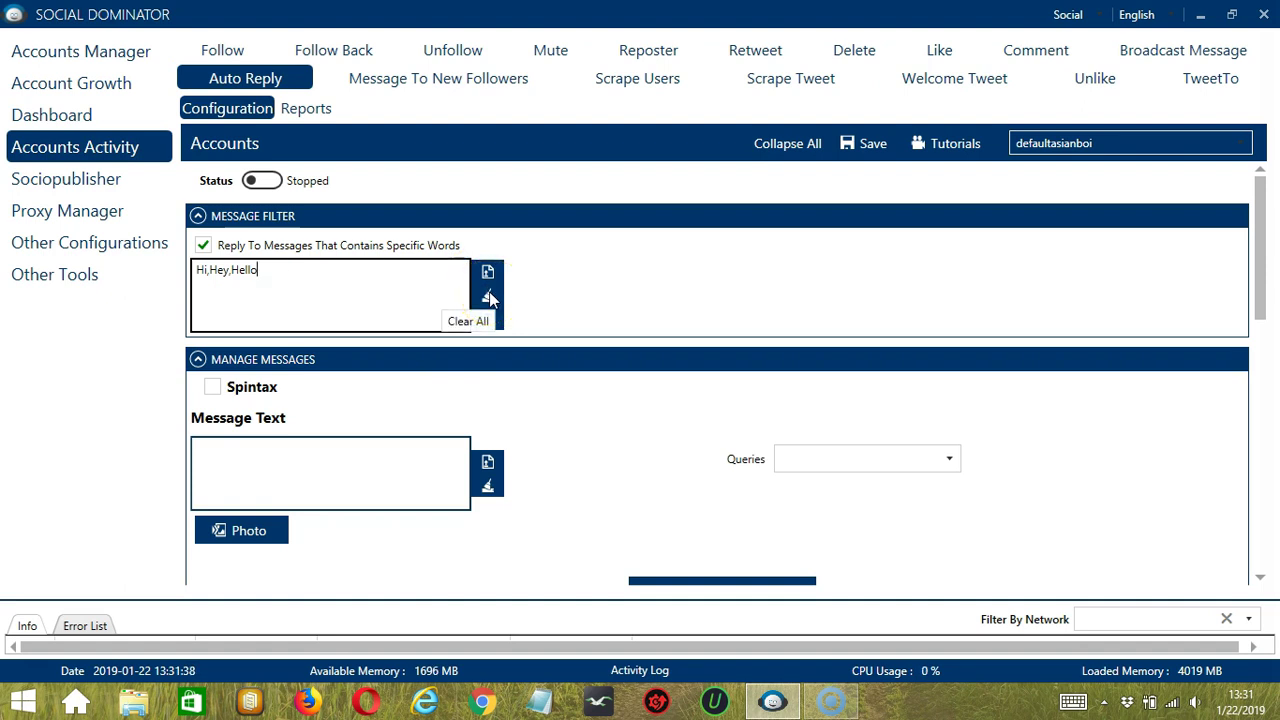
left_click(488, 297)
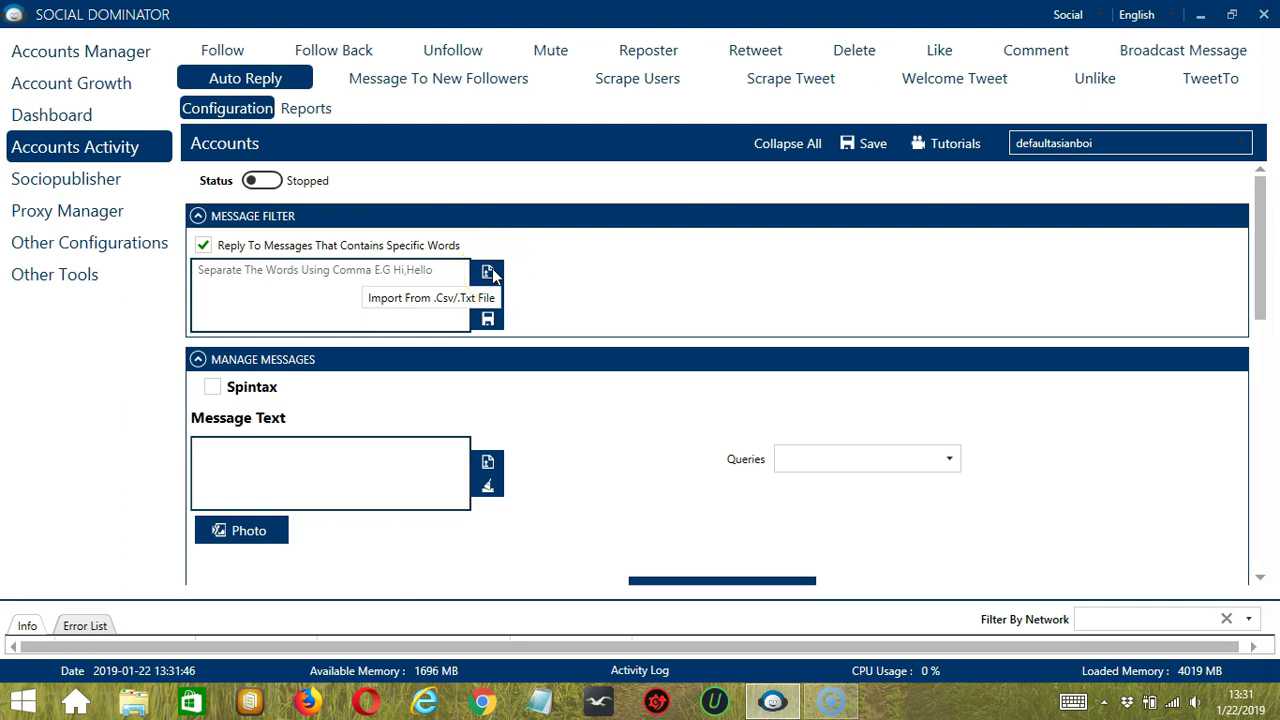
left_click(489, 272)
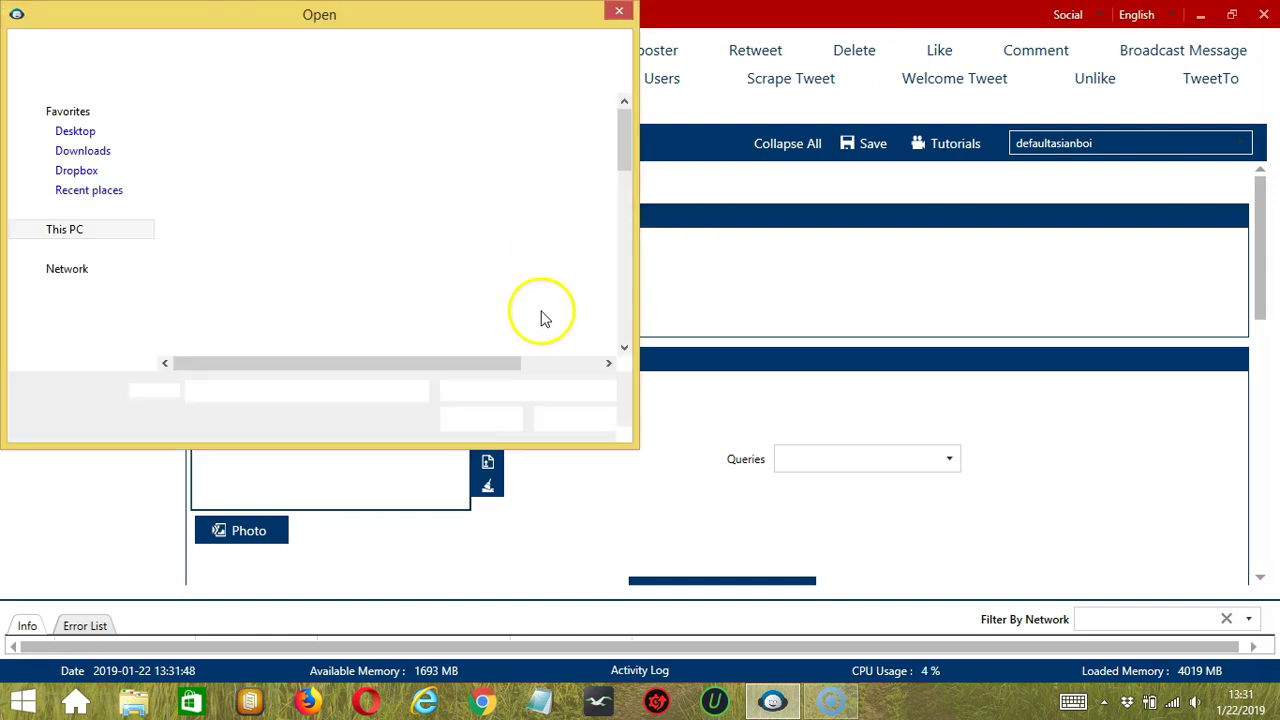
scroll(627, 323, "down", 10)
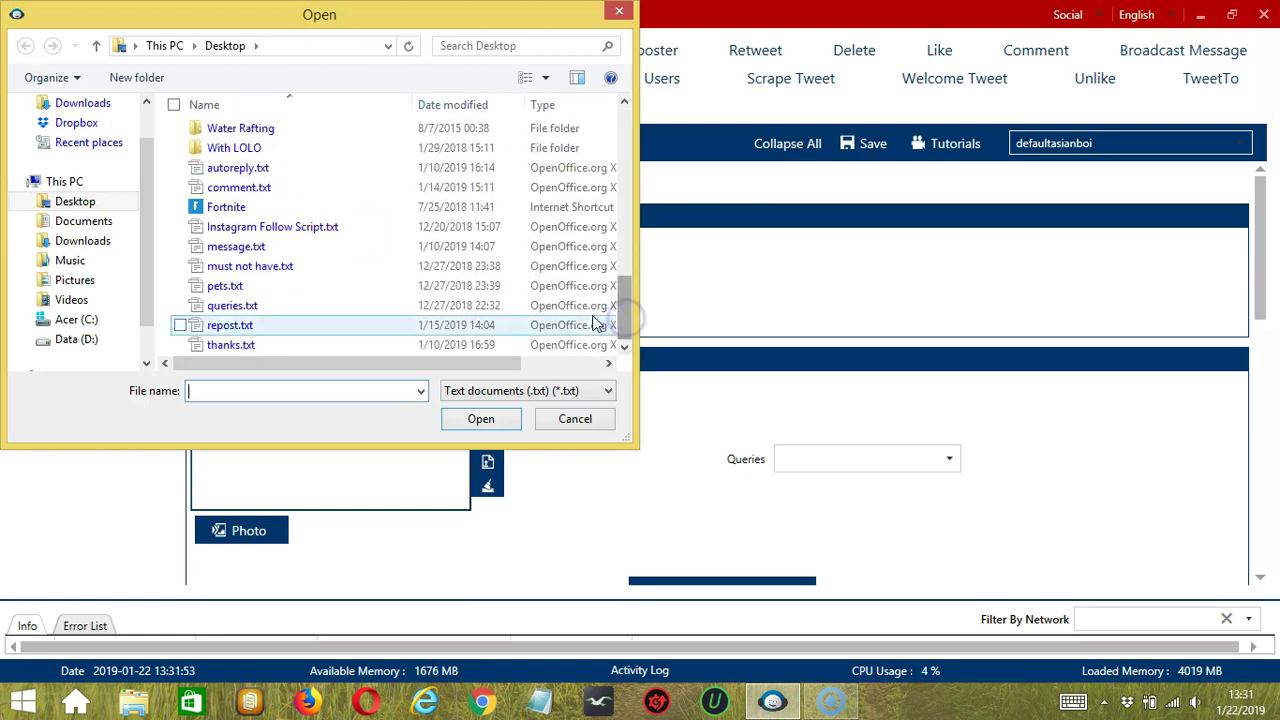
left_click(272, 168)
left_click(480, 419)
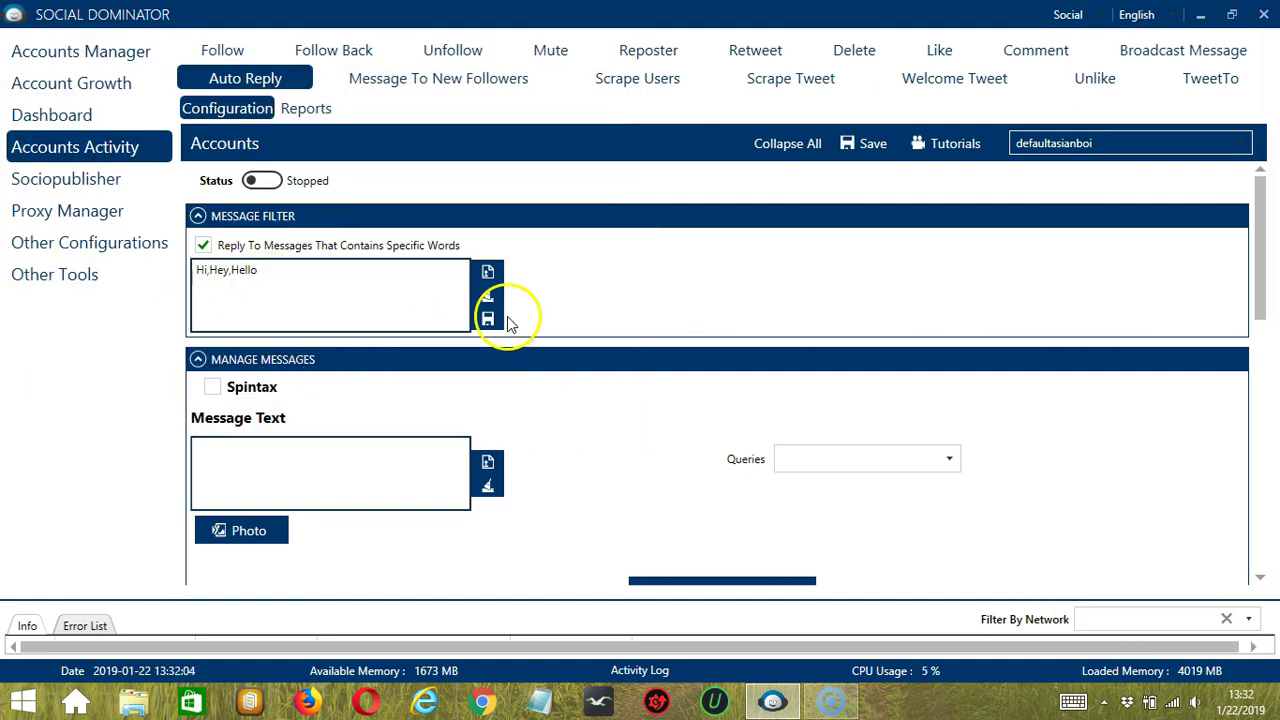
scroll(857, 298, "down", 3)
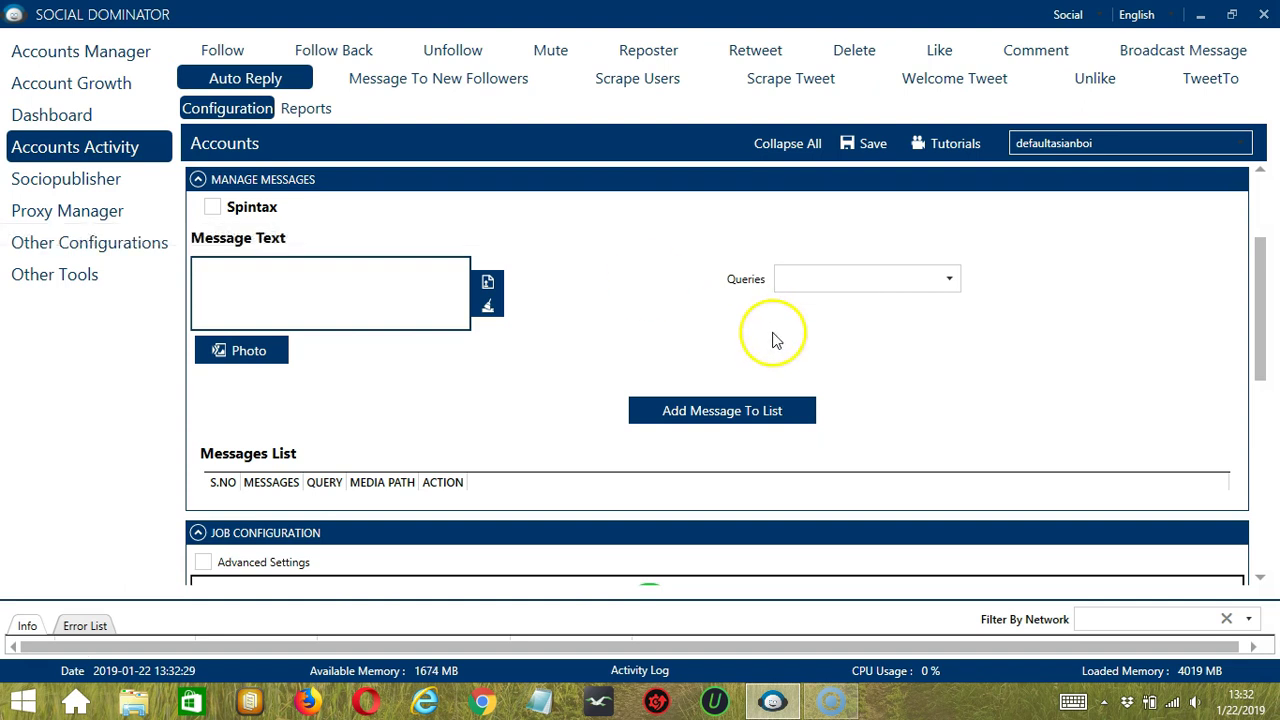
- Type the spintax reply 'Hi. How are you? | Hey. How's it going? | Hello there' into Message Text
mouse_move(256, 212)
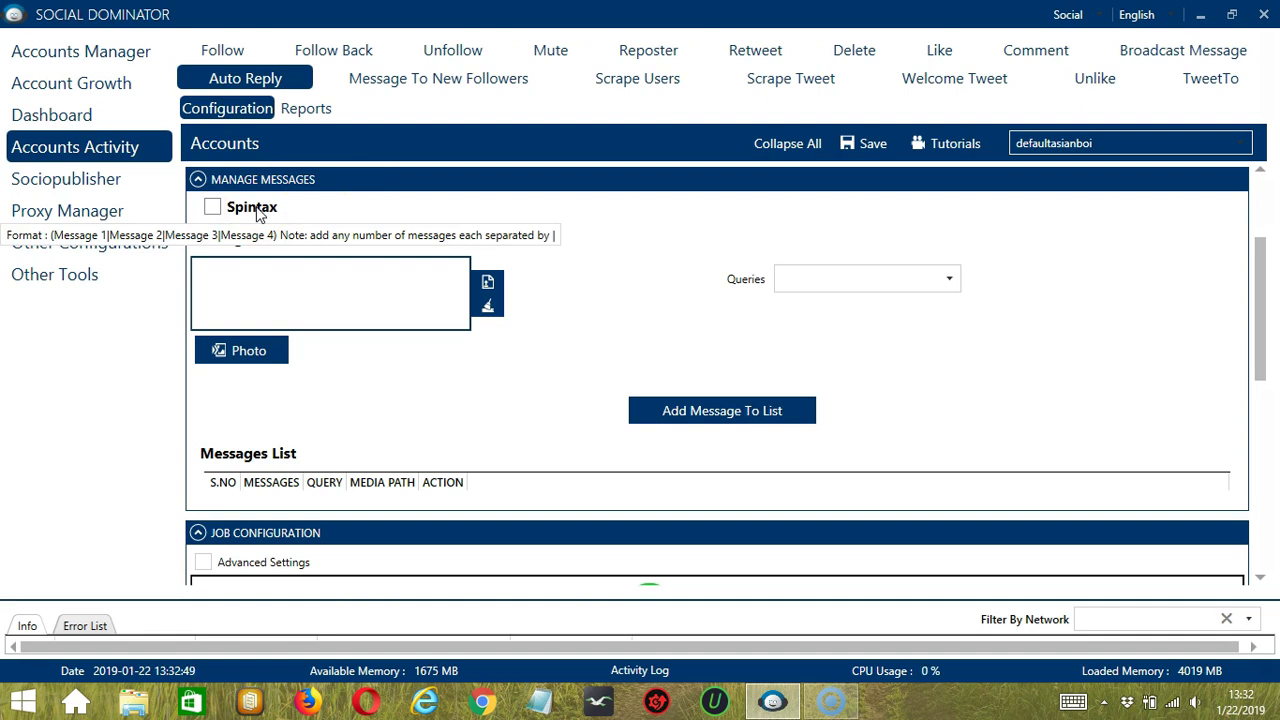
left_click(307, 272)
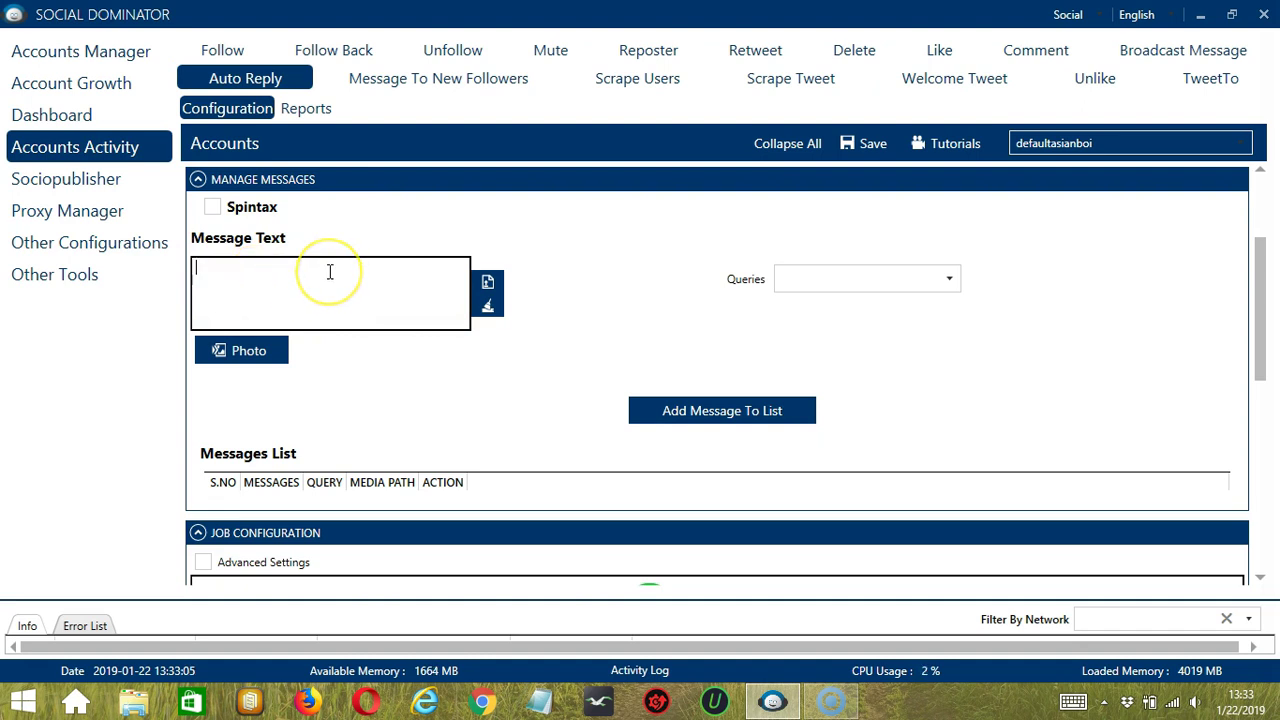
left_click(323, 304)
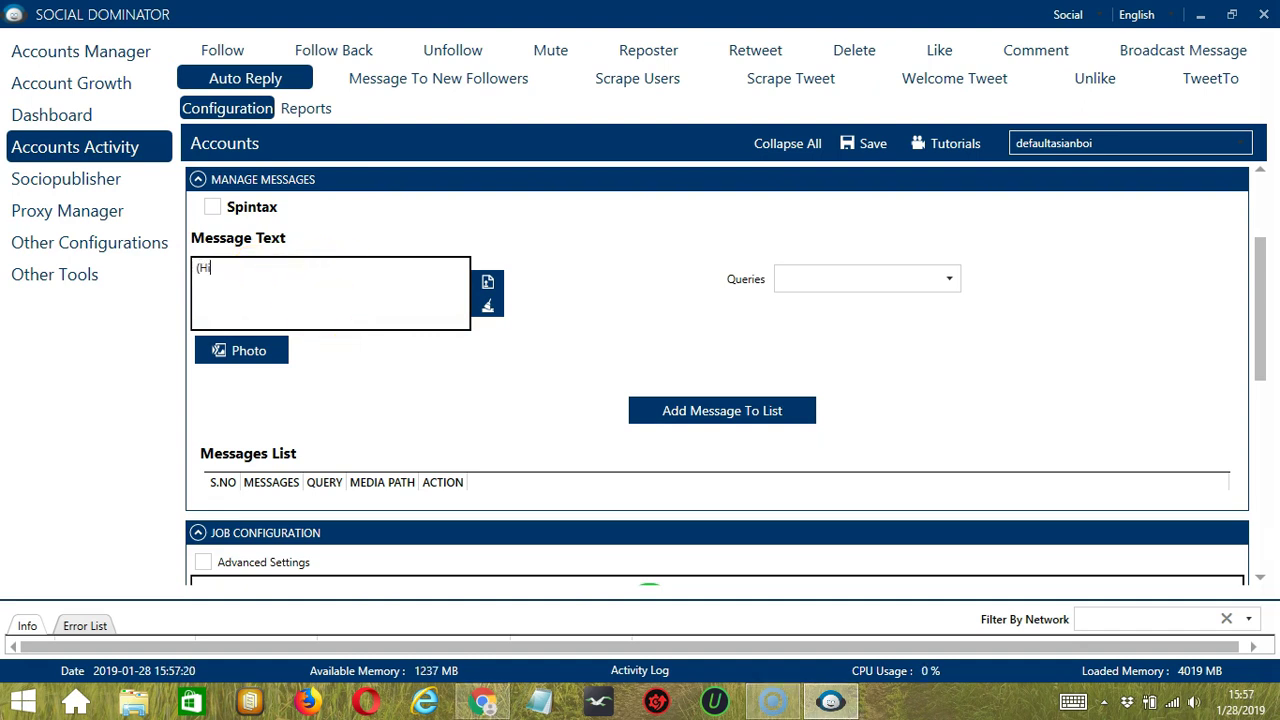
type("(Hi. How are you? | Hey. How's it going?")
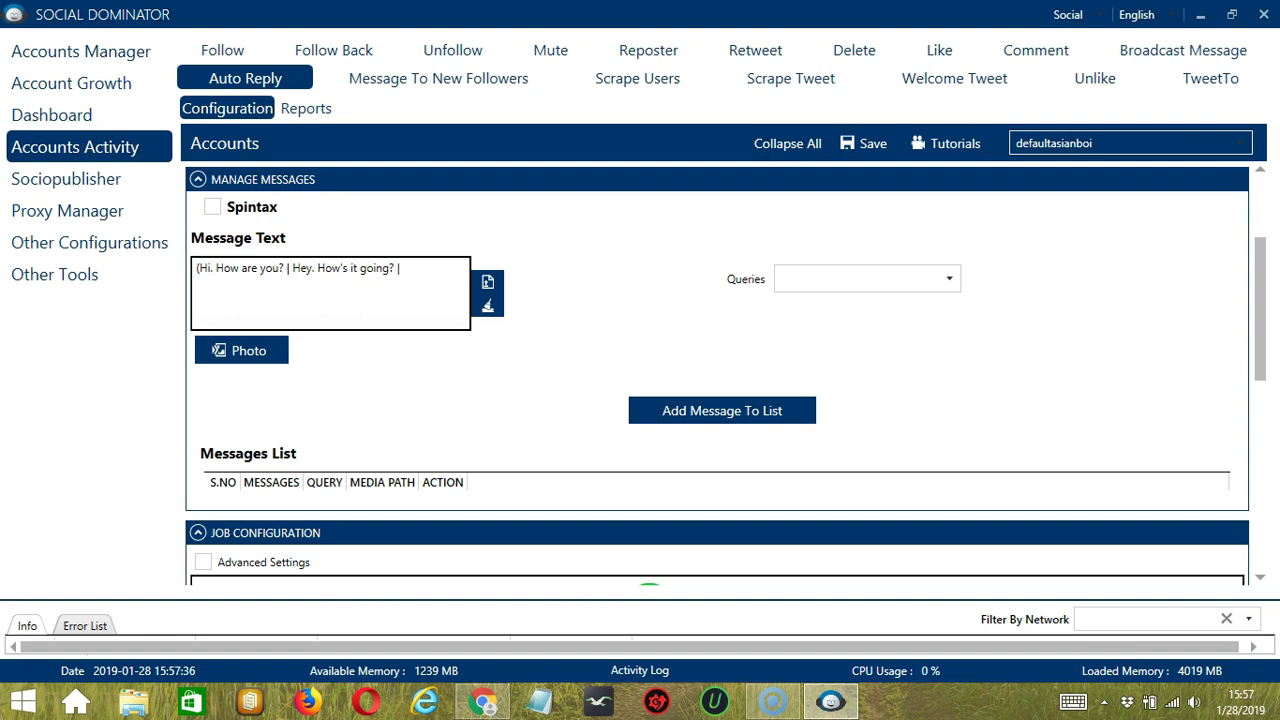
type(" | Hello there")
type("}")
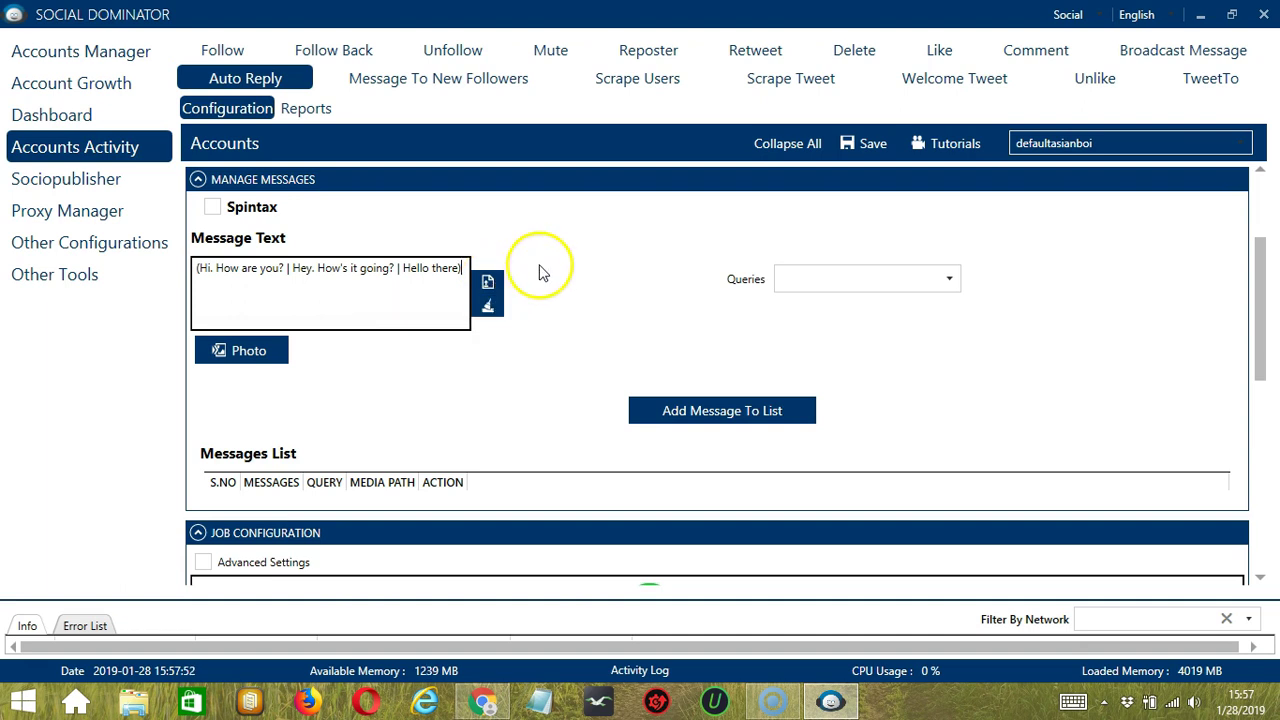
- Turn on Spintax for the reply message without attaching a photo
left_click(213, 209)
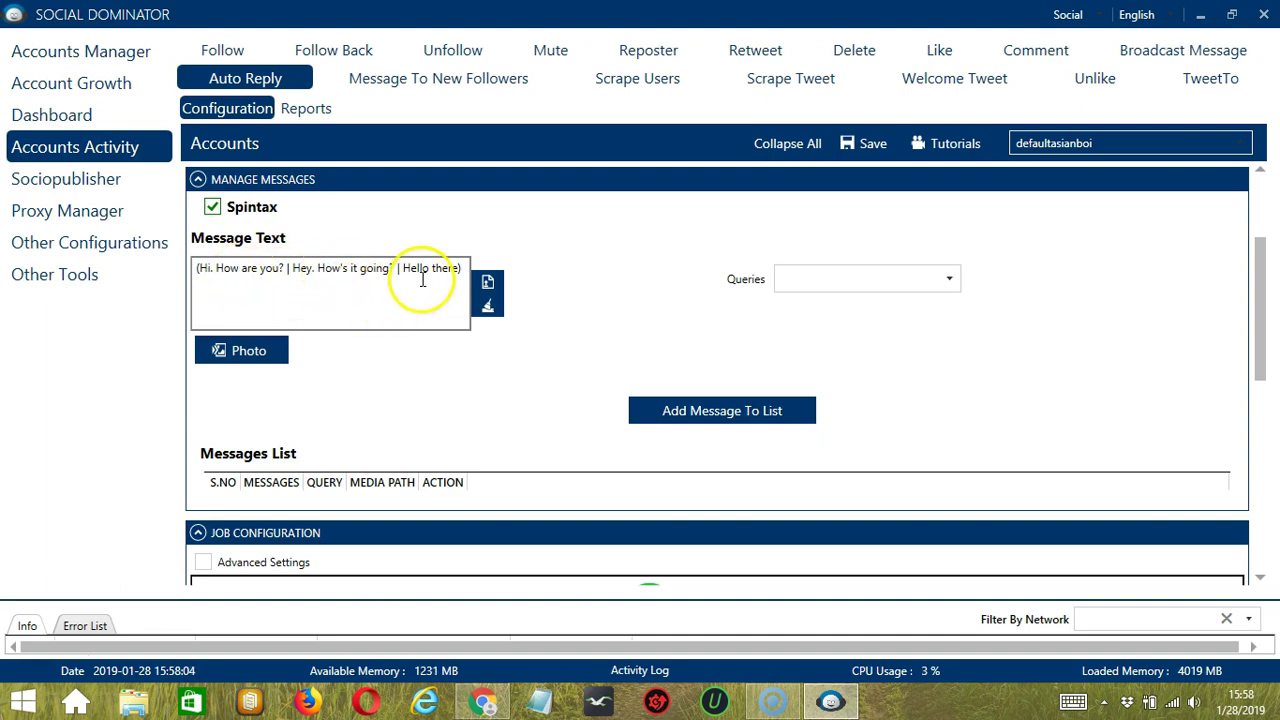
left_click(270, 352)
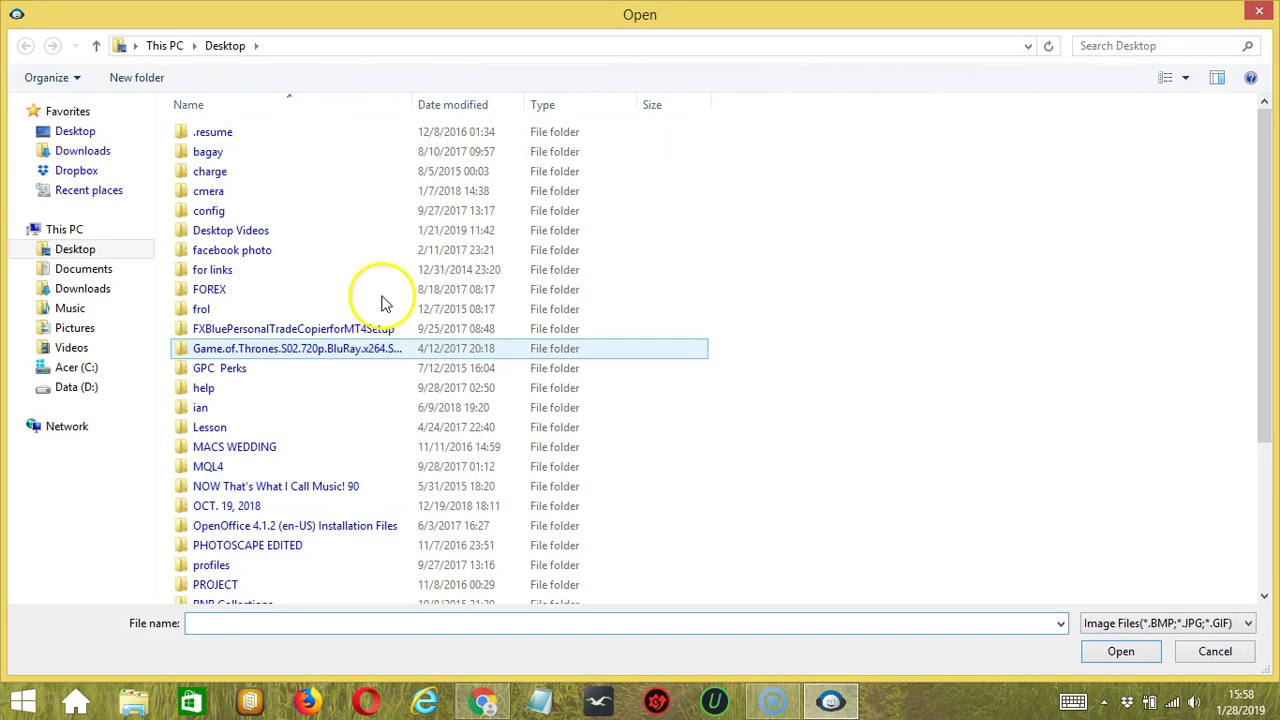
left_click(1215, 651)
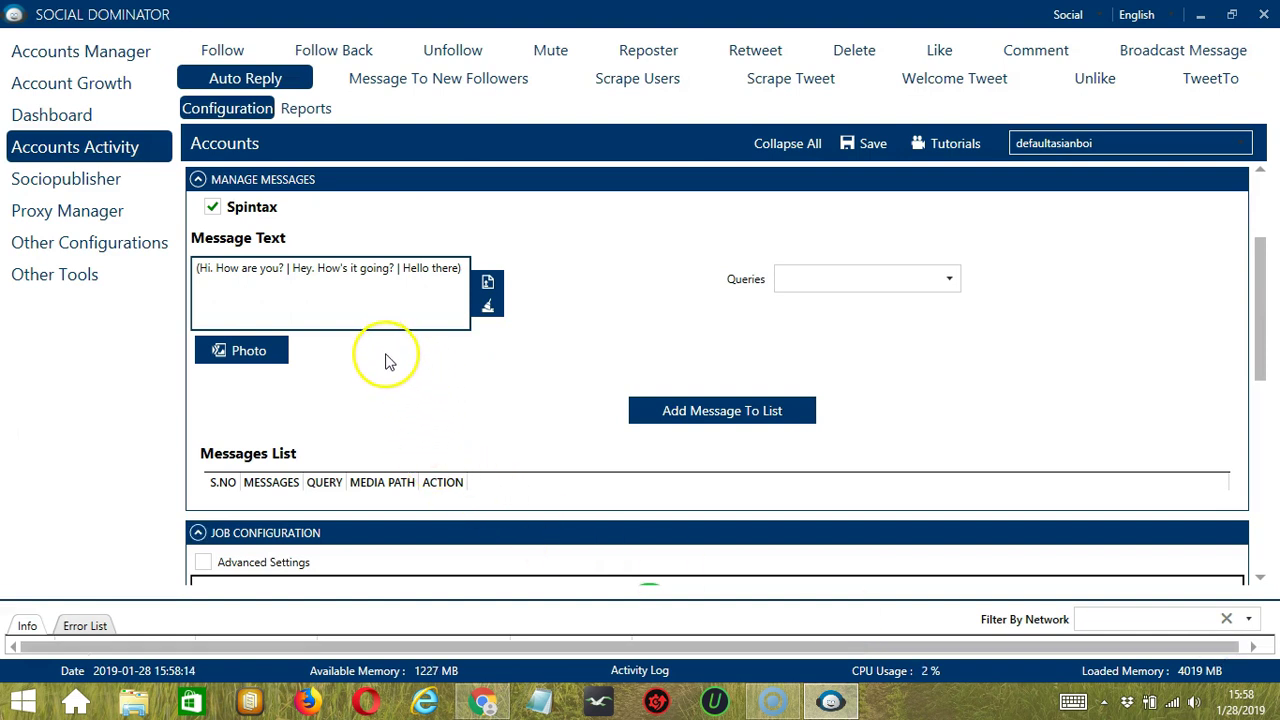
- Link the message to the Hi and Hey queries and add it to the Messages List
left_click(890, 285)
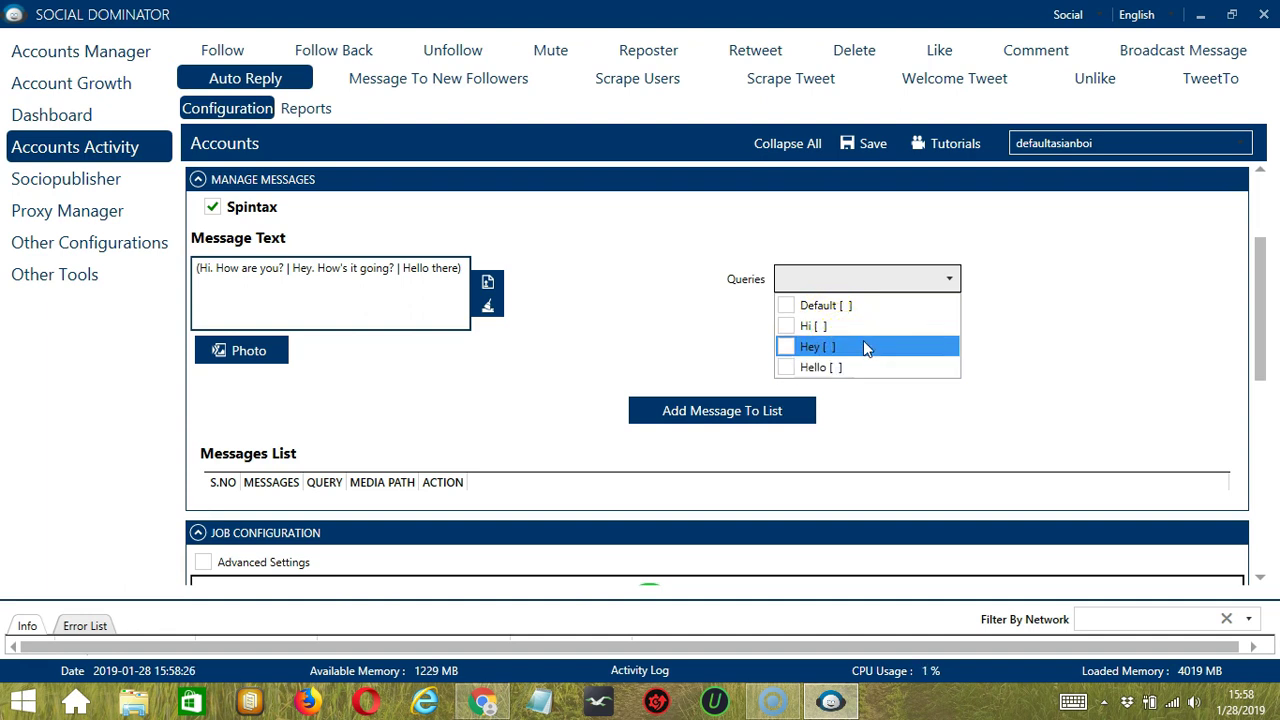
left_click(787, 326)
left_click(886, 420)
left_click(786, 418)
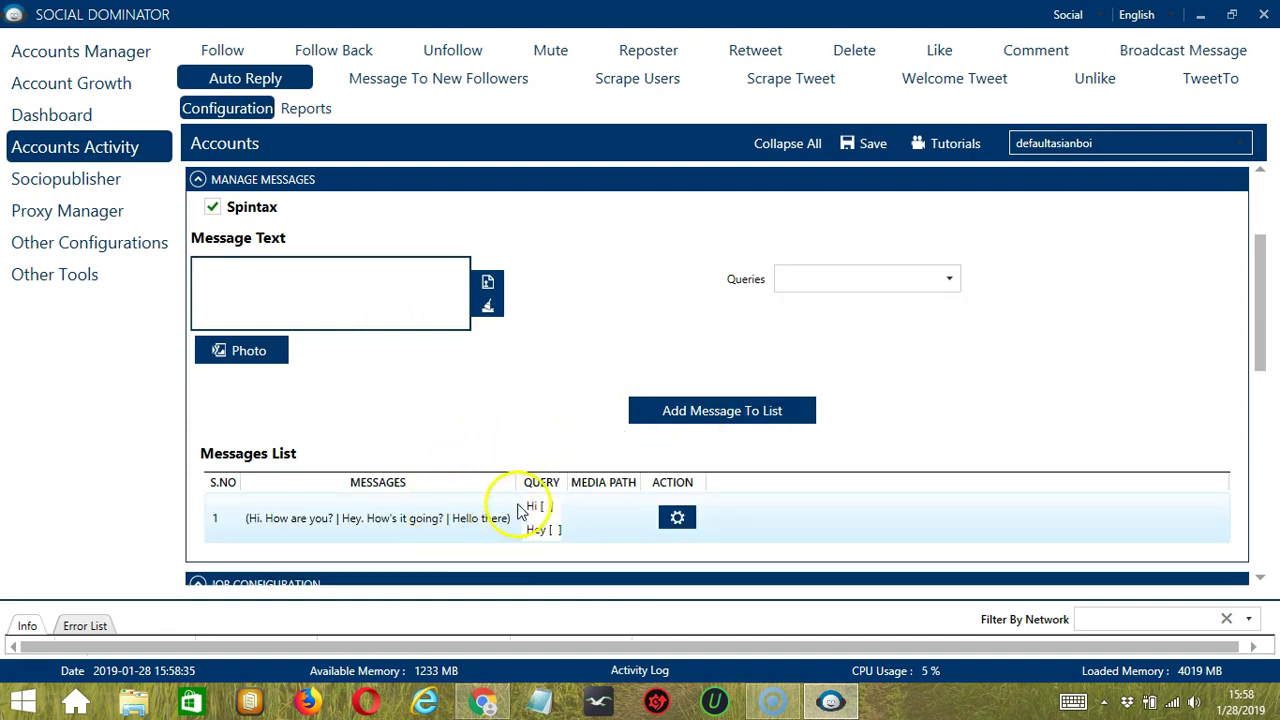
- Set the Auto Reply activity speed to Superfast, raising average daily activities to 85
left_click(686, 516)
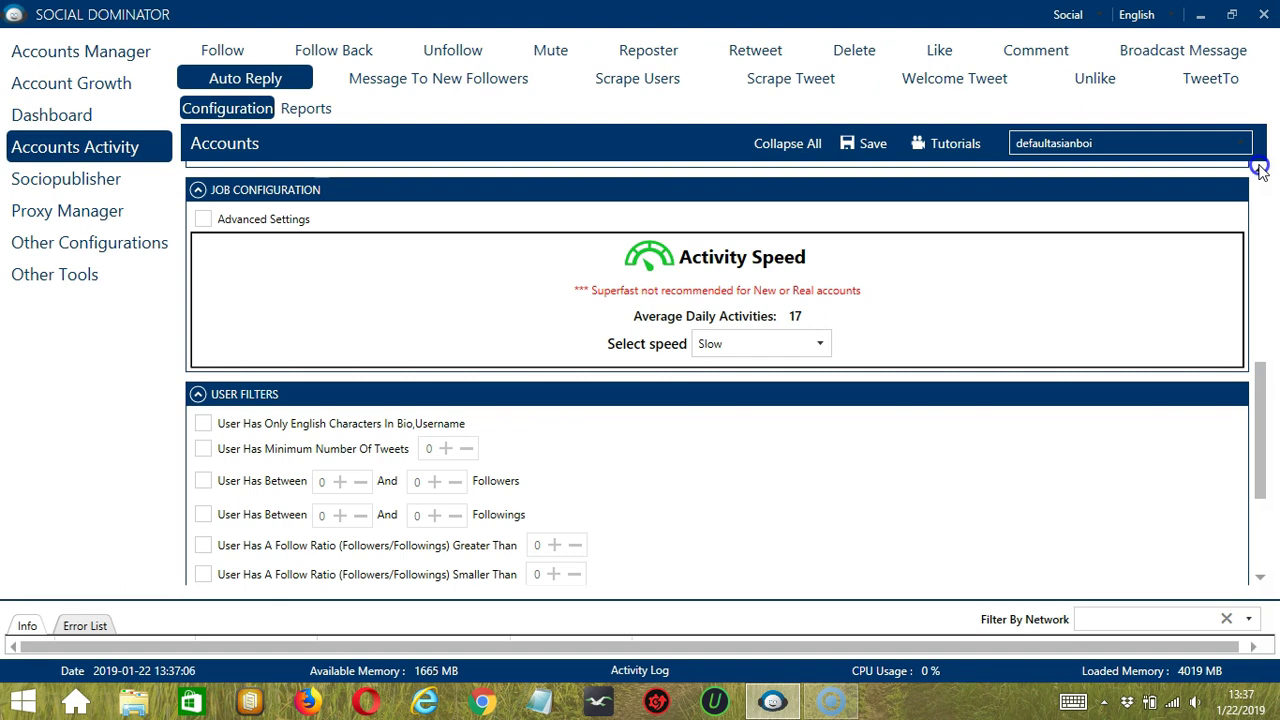
left_click(1259, 168)
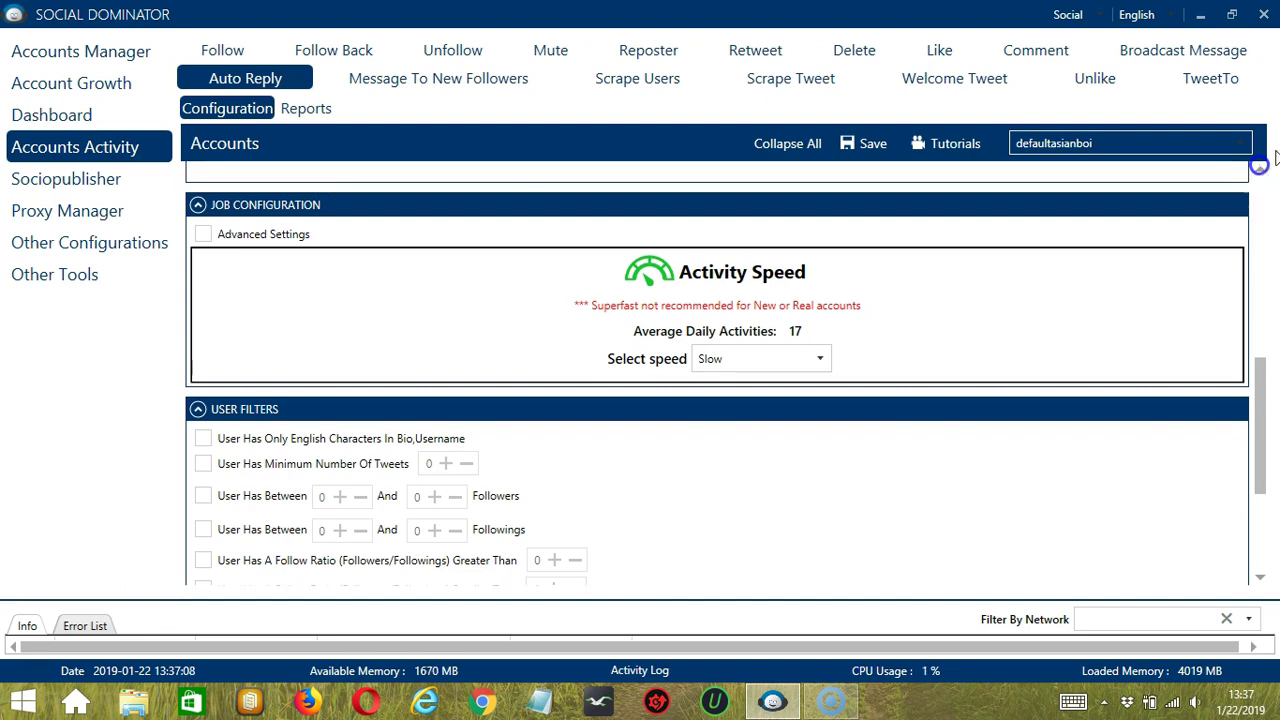
left_click(826, 362)
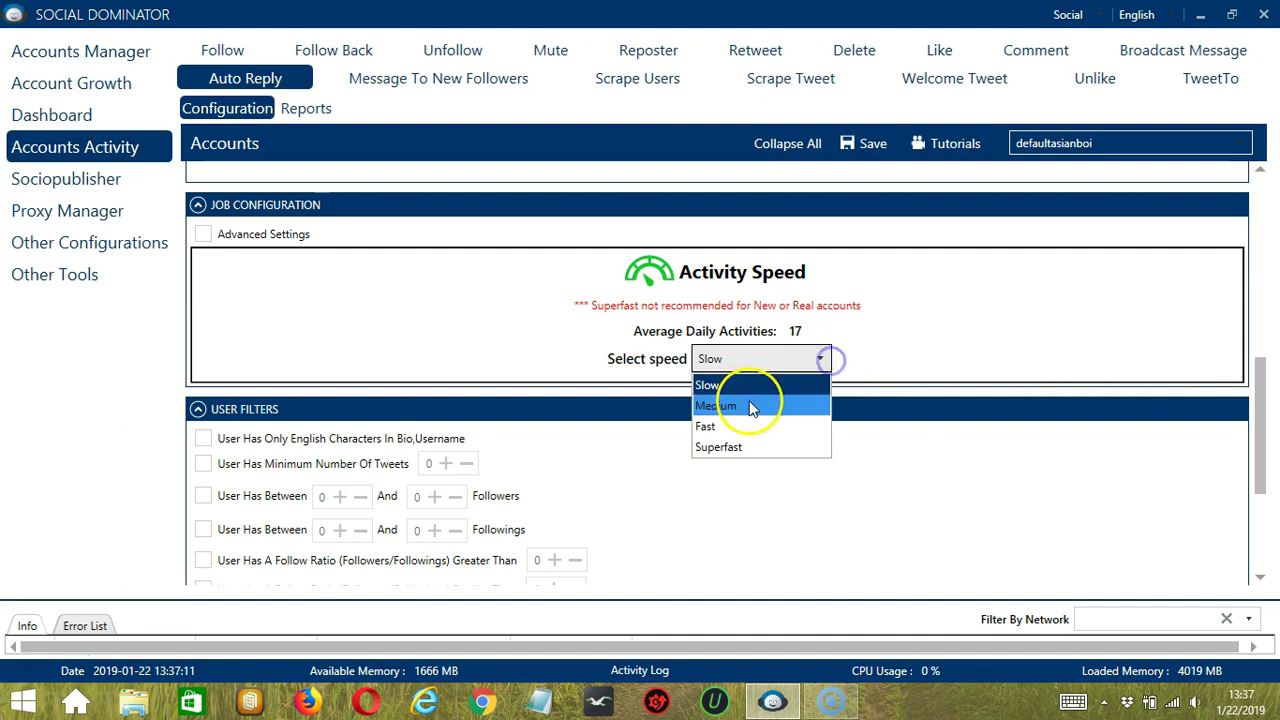
left_click(750, 403)
left_click(826, 362)
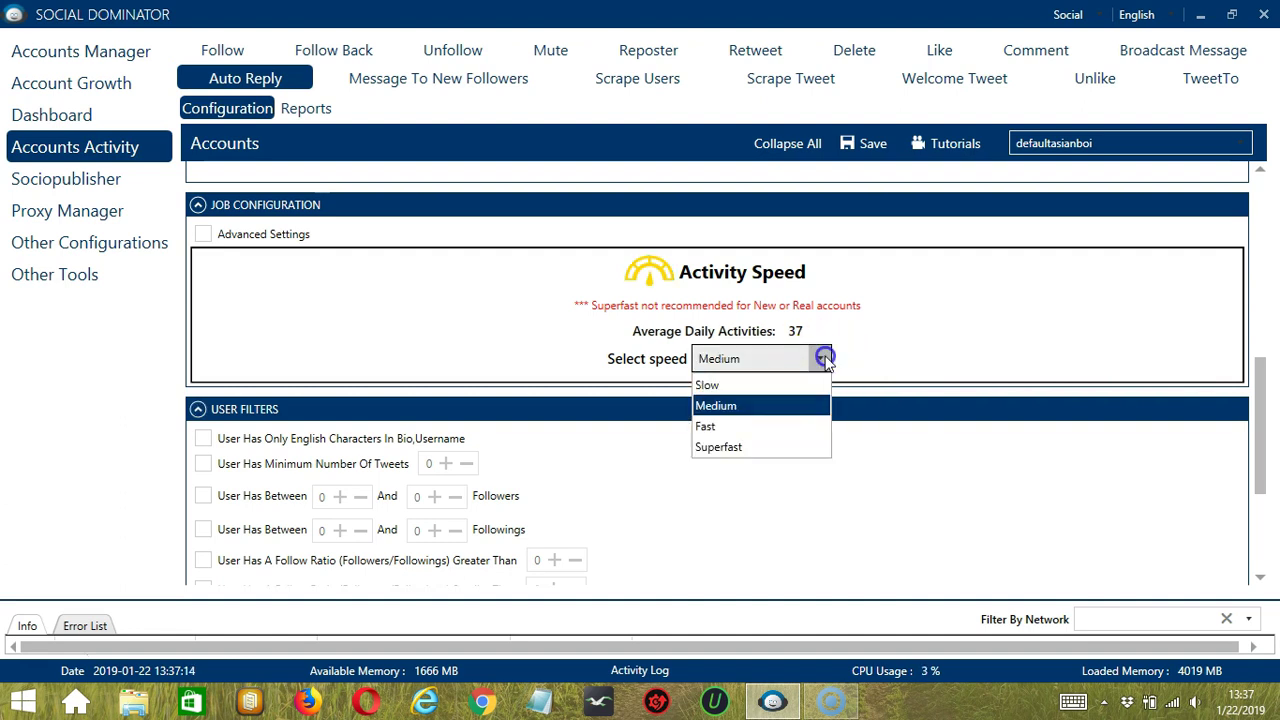
left_click(736, 432)
left_click(823, 358)
left_click(751, 443)
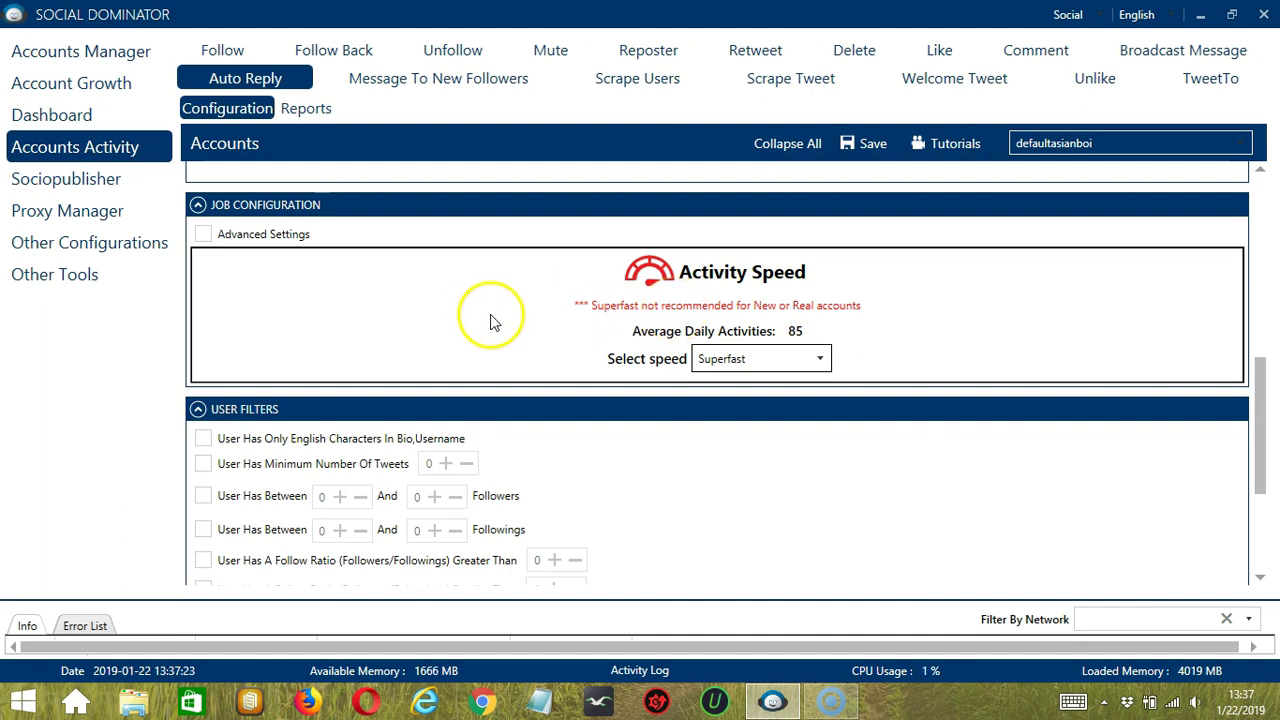
- Enable Advanced Settings and the 'Increase Each Day With' option
left_click(202, 237)
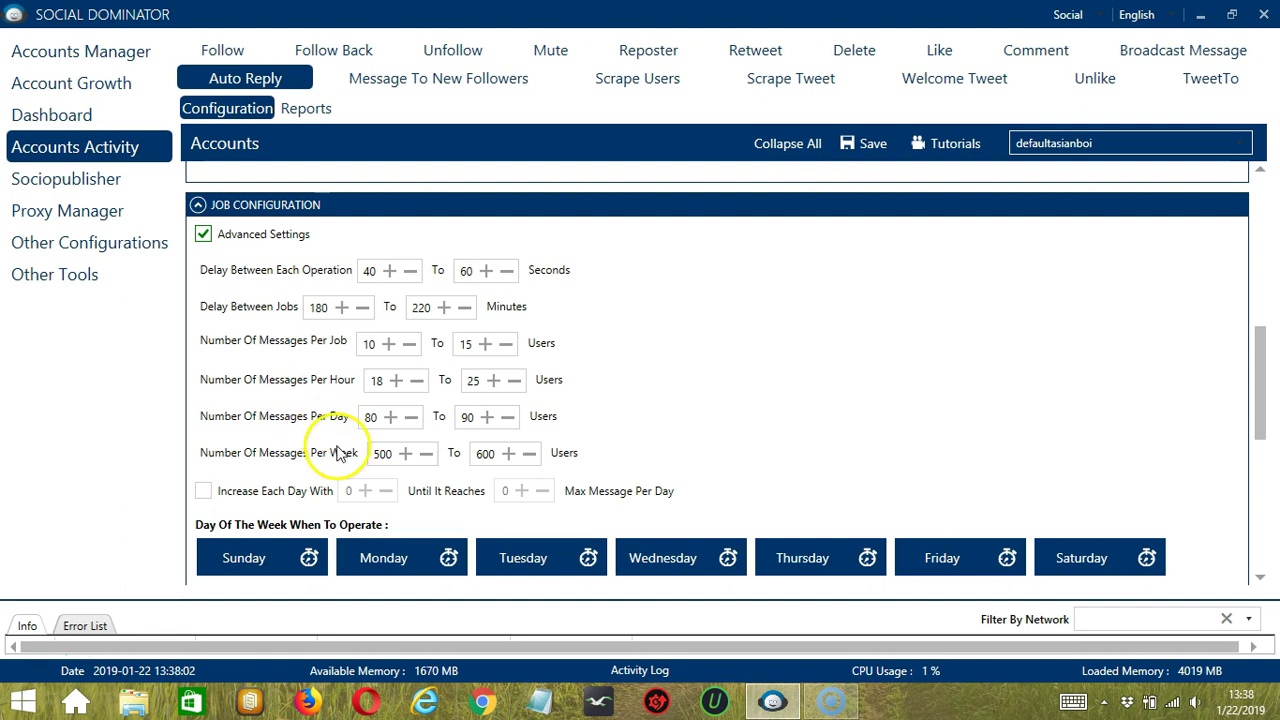
left_click(203, 490)
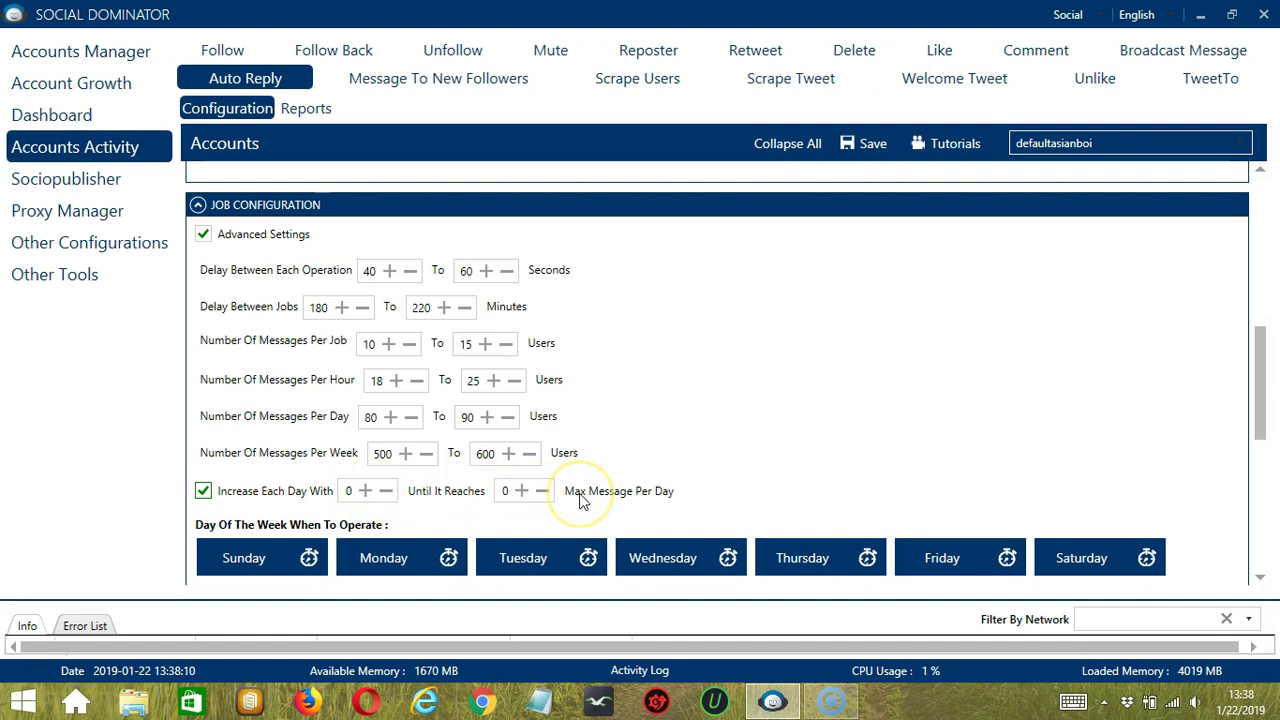
- Delete Monday's full-day time range from the schedule
left_click(1260, 579)
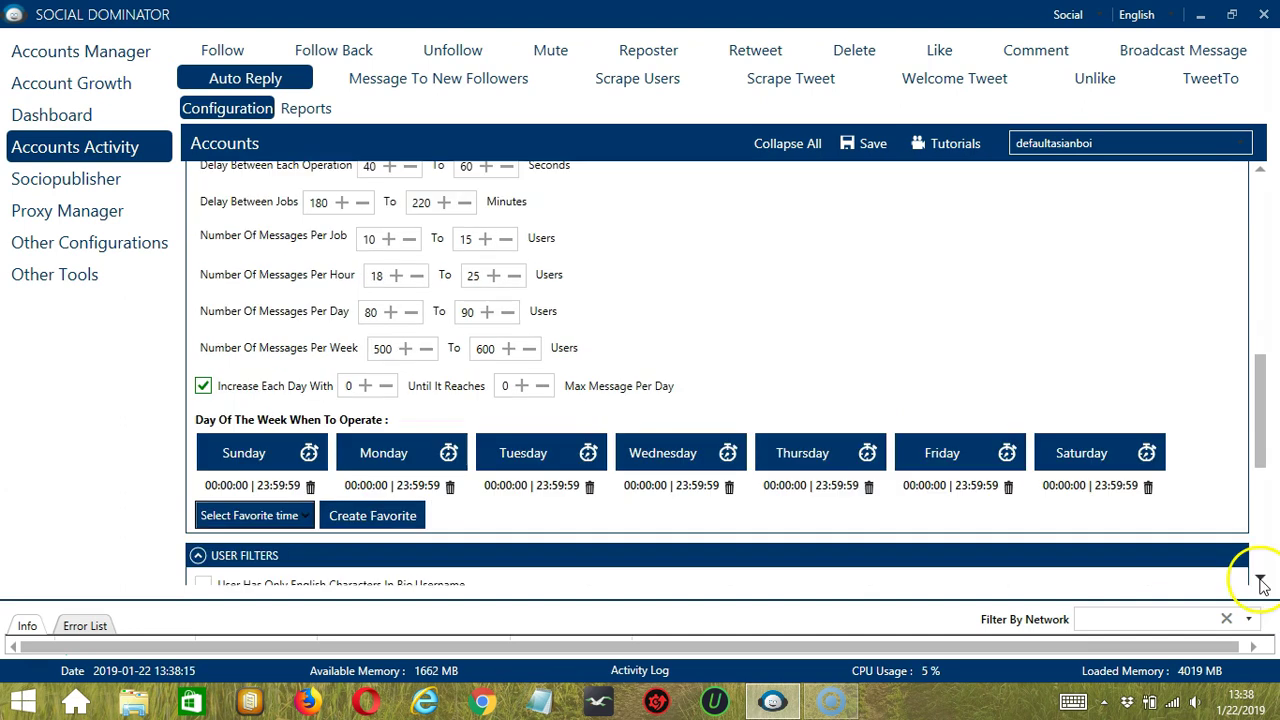
left_click(1260, 579)
left_click(1260, 579)
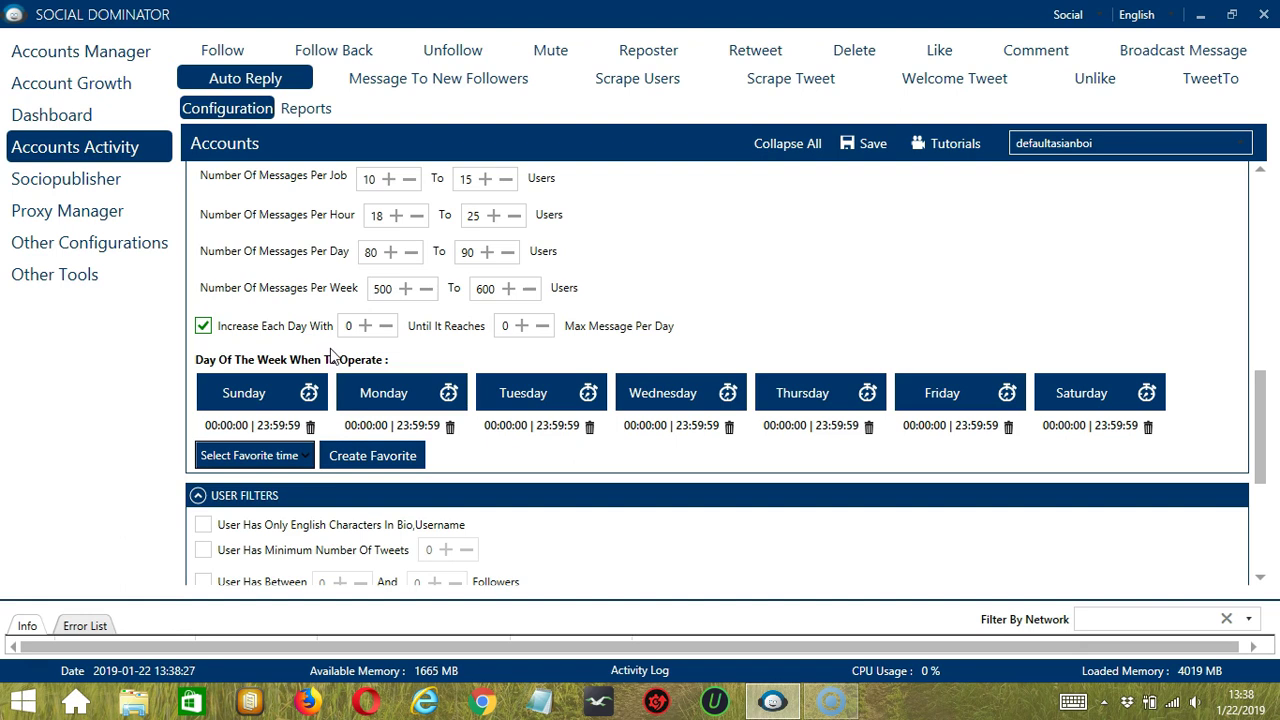
left_click(399, 393)
left_click(432, 418)
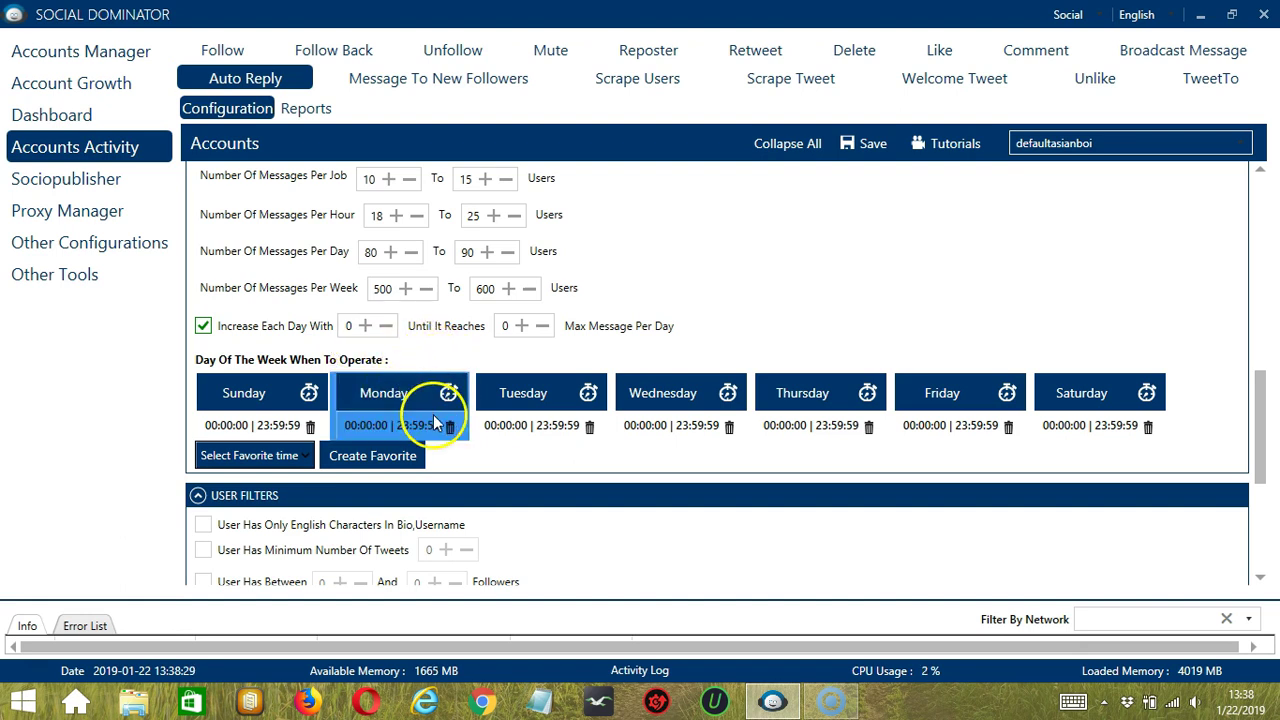
left_click(451, 428)
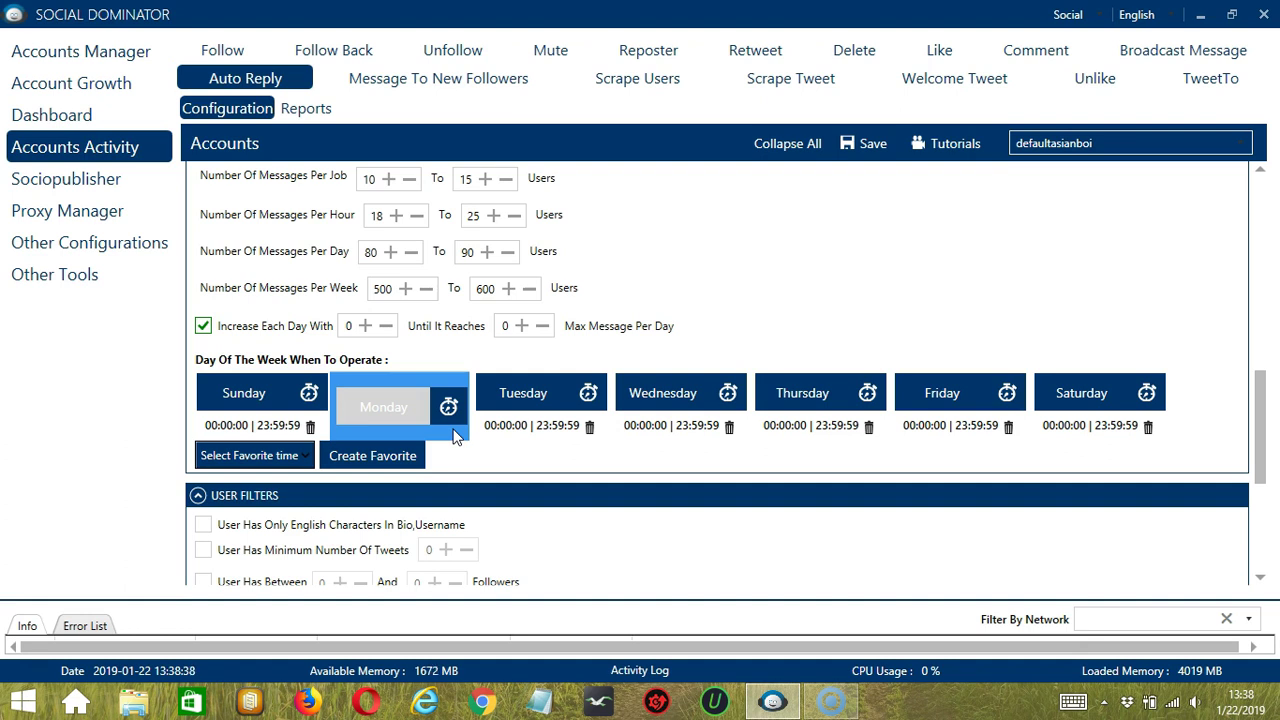
- Add a Monday interval from 00:00:00 to 01:59:59
left_click(383, 407)
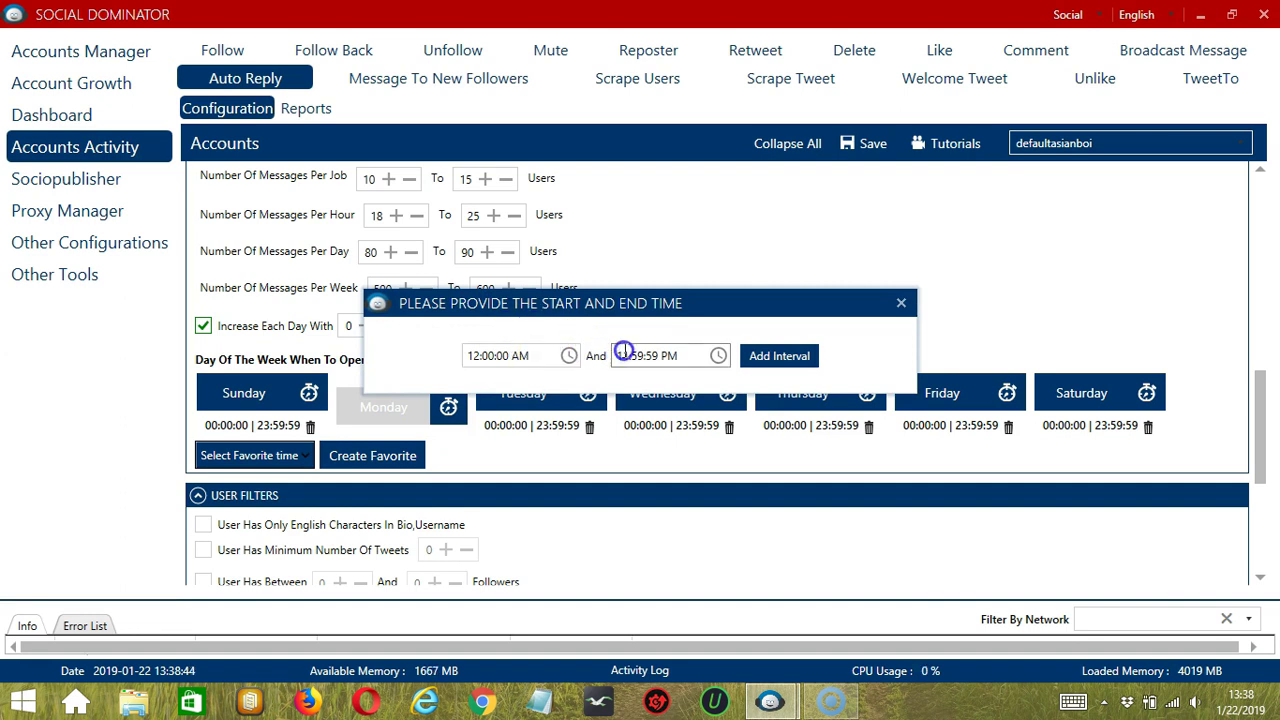
left_click(623, 350)
key("BackSpace")
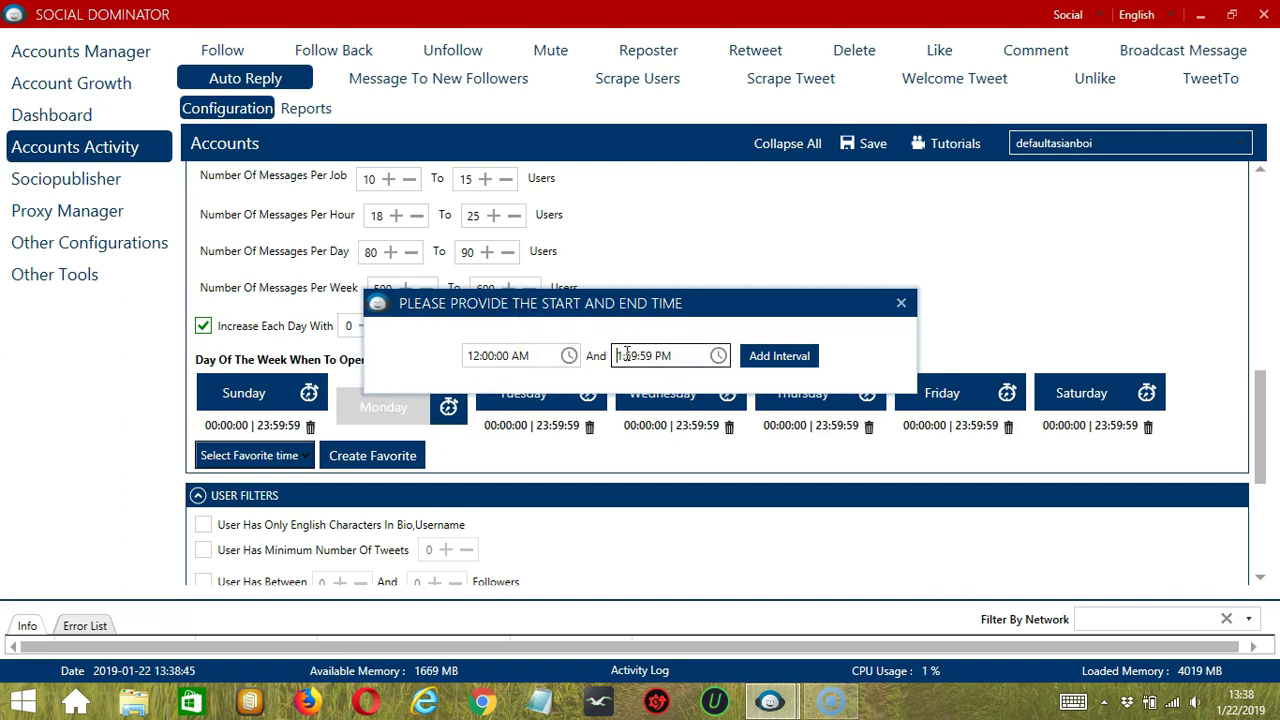
double_click(660, 356)
type("AM")
left_click(771, 355)
- Add a second Monday interval from 02:00:00 to 23:59:59
left_click(385, 420)
left_click(390, 398)
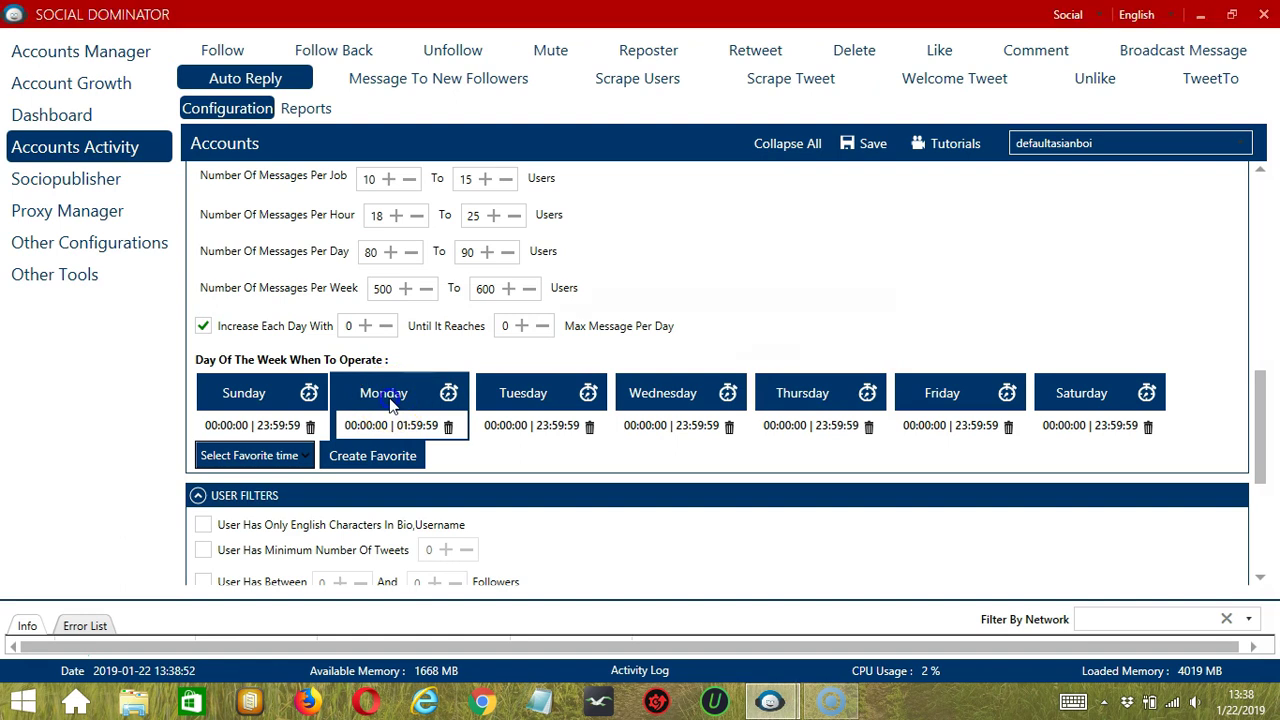
left_click(470, 356)
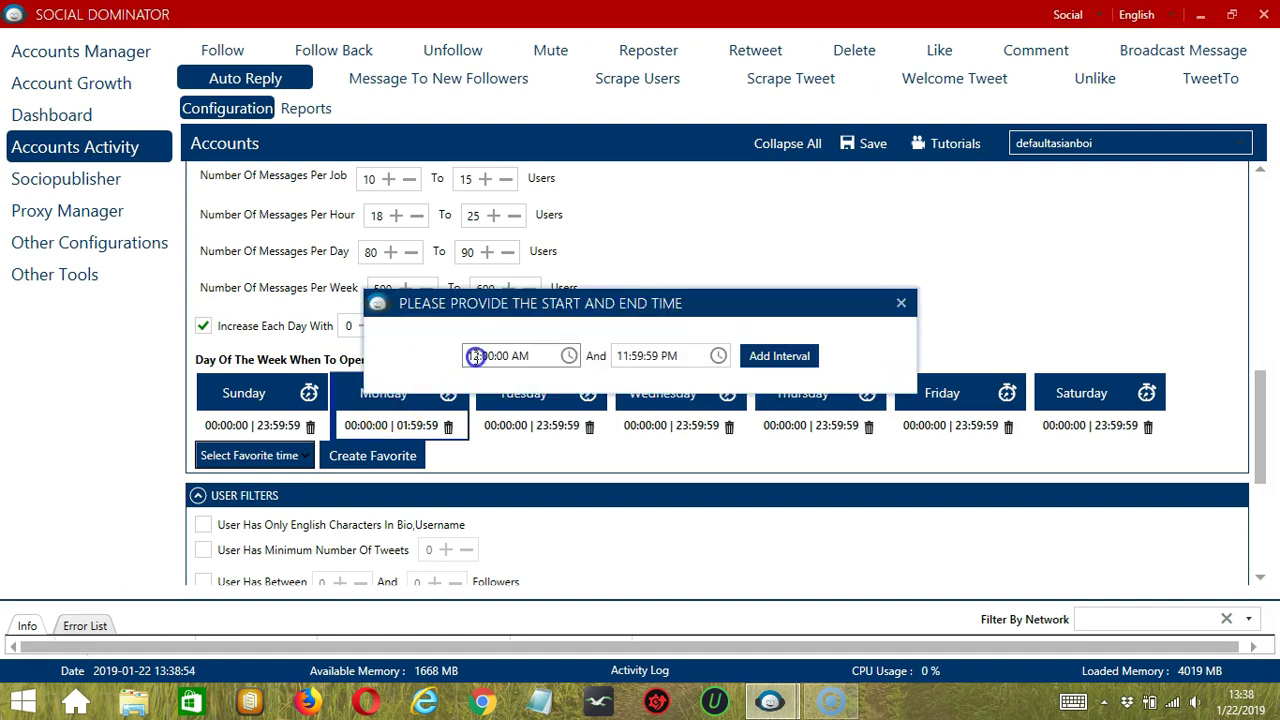
key("BackSpace")
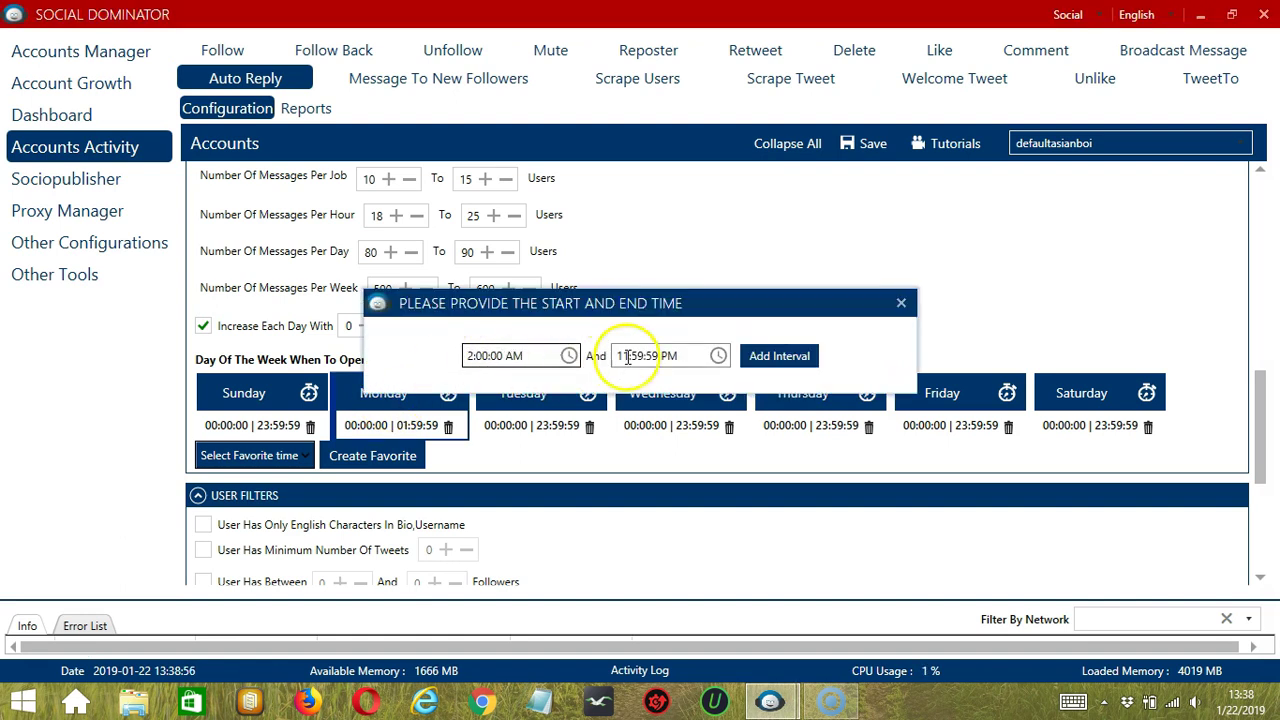
left_click(785, 360)
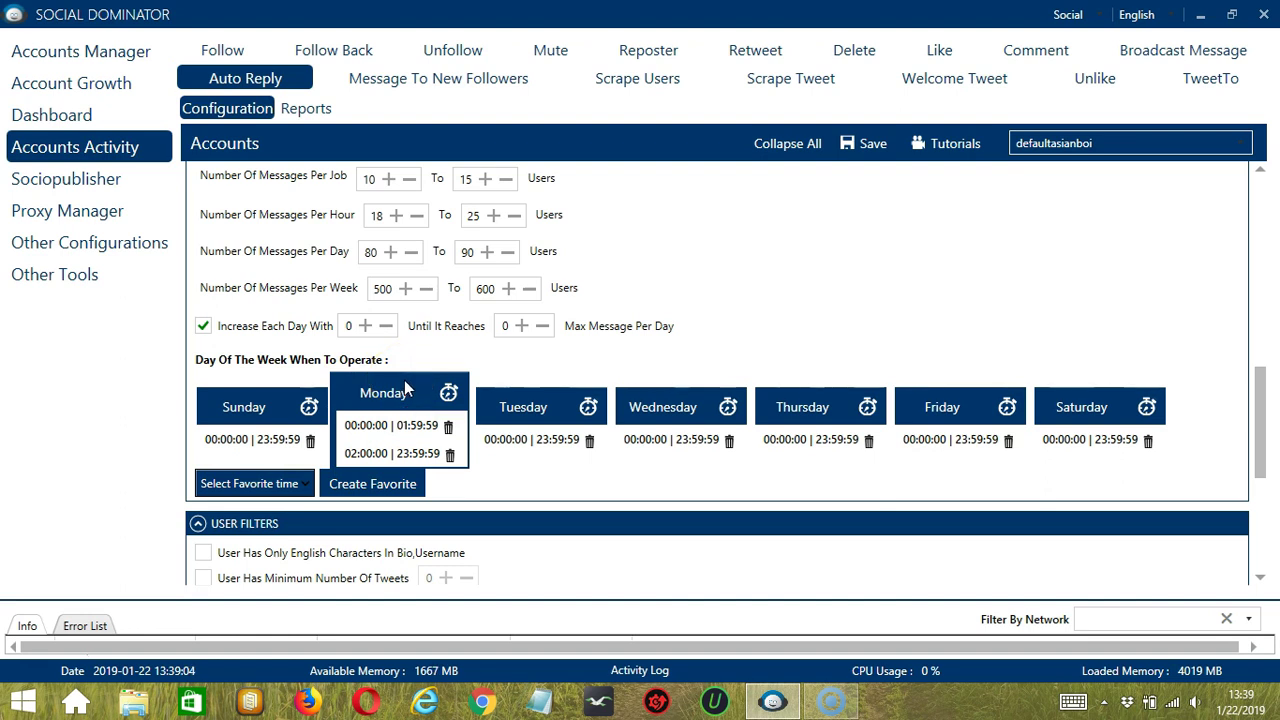
- Save the current schedule as a favorite time named 'Twitter Auto Reply'
left_click(378, 486)
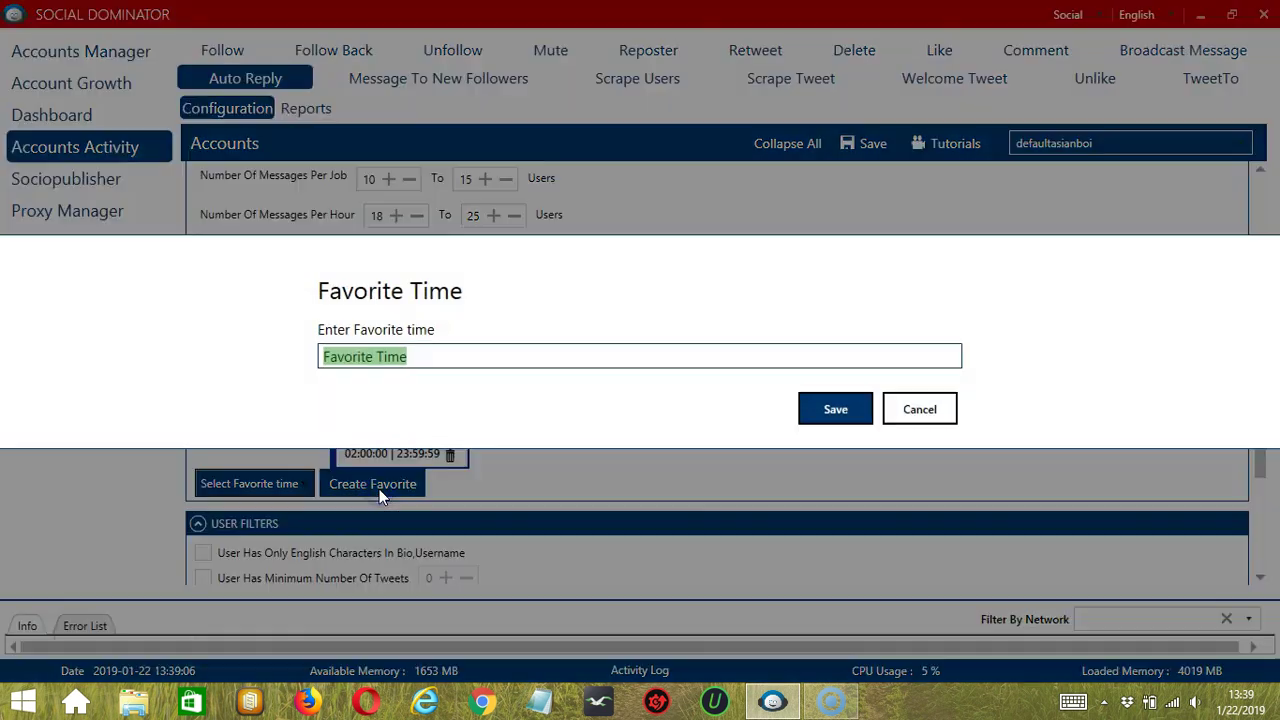
type("Tw")
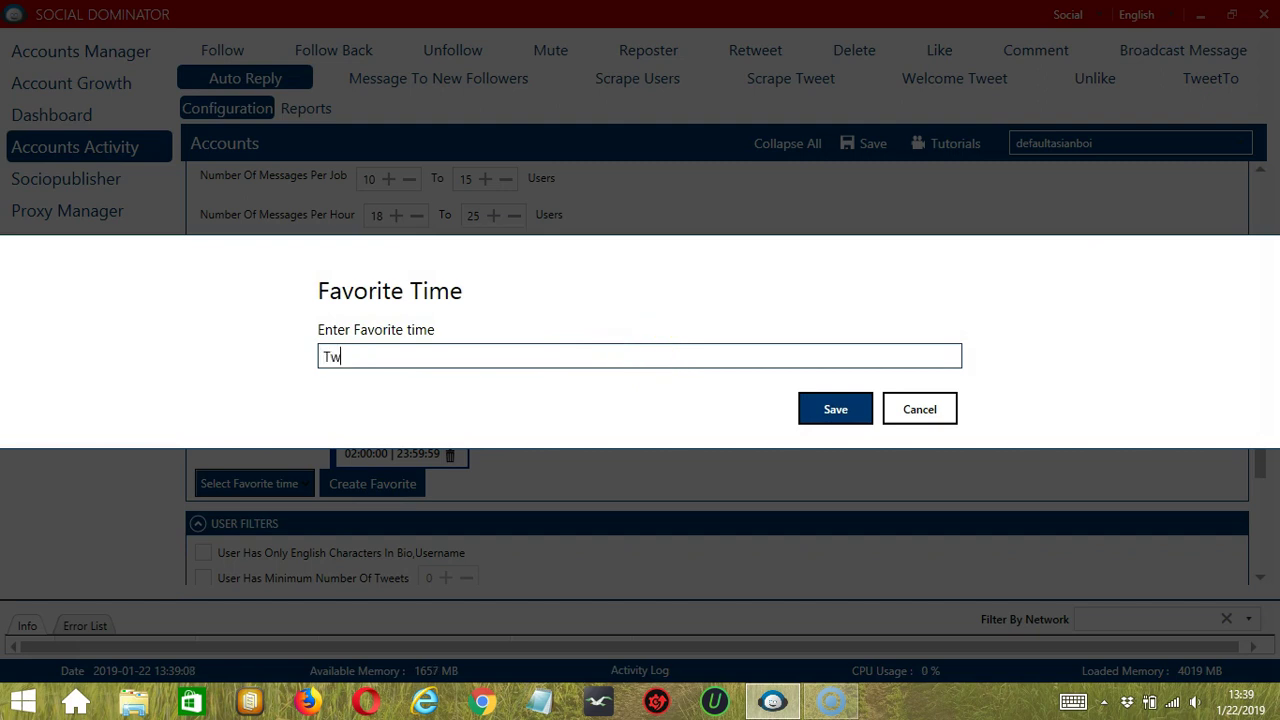
type("itter Auto Reply")
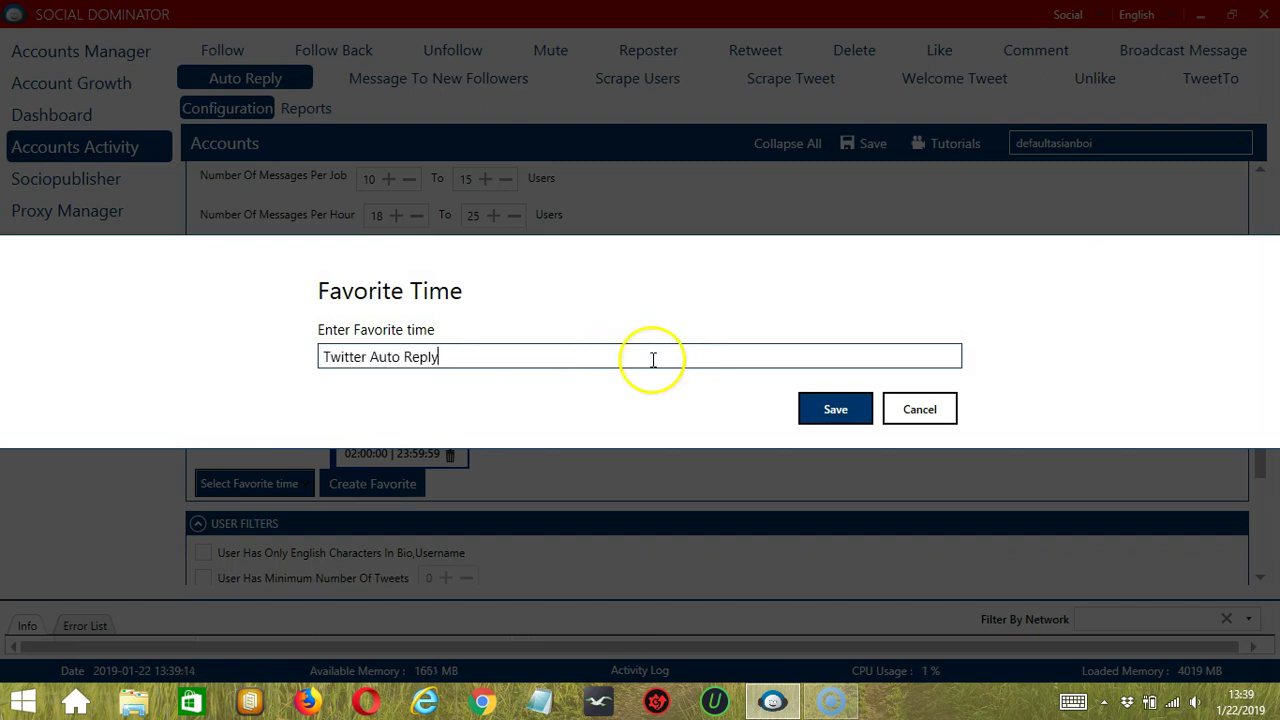
left_click(817, 406)
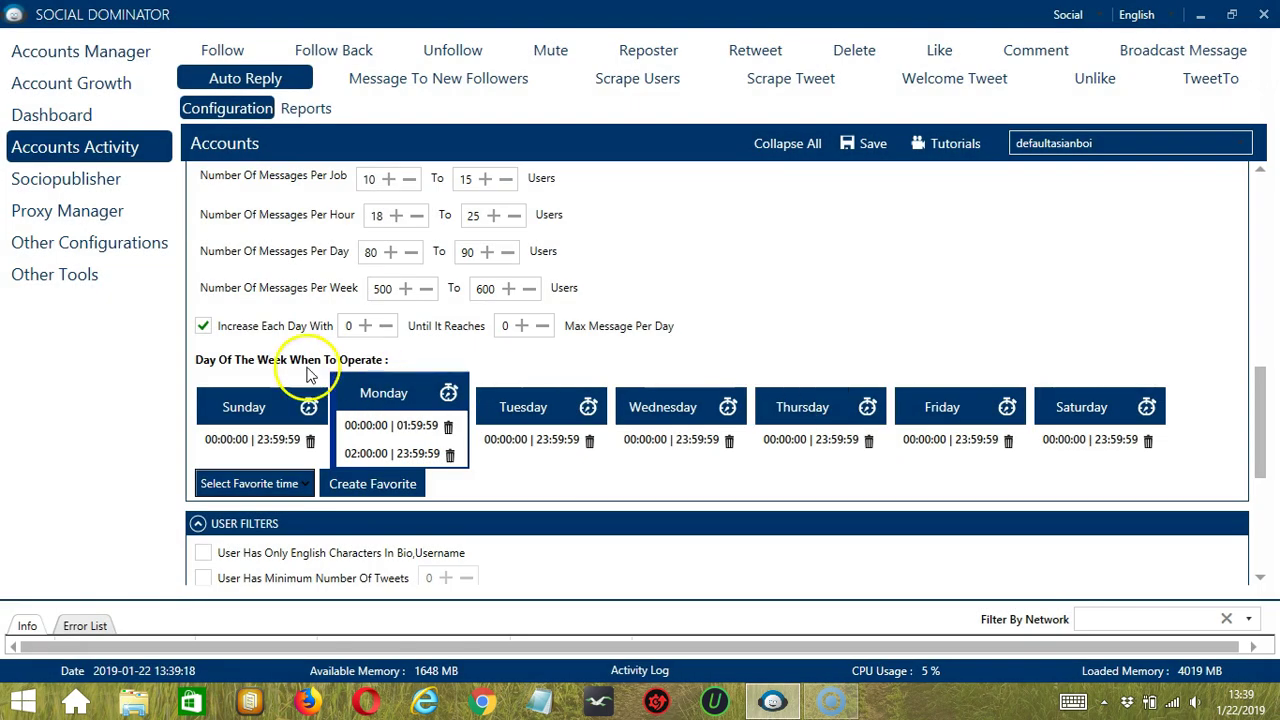
- Apply the 'Twitter Auto Reply' favorite time to the schedule
left_click(255, 484)
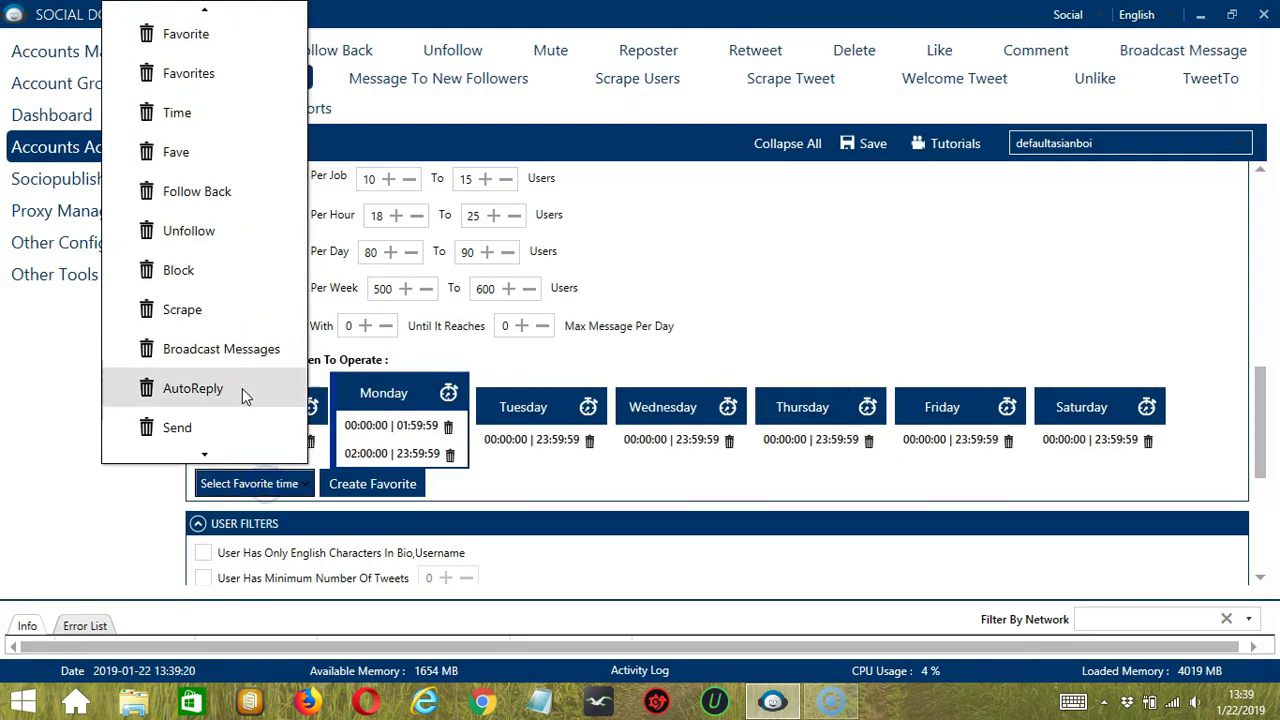
scroll(241, 388, "down", 5)
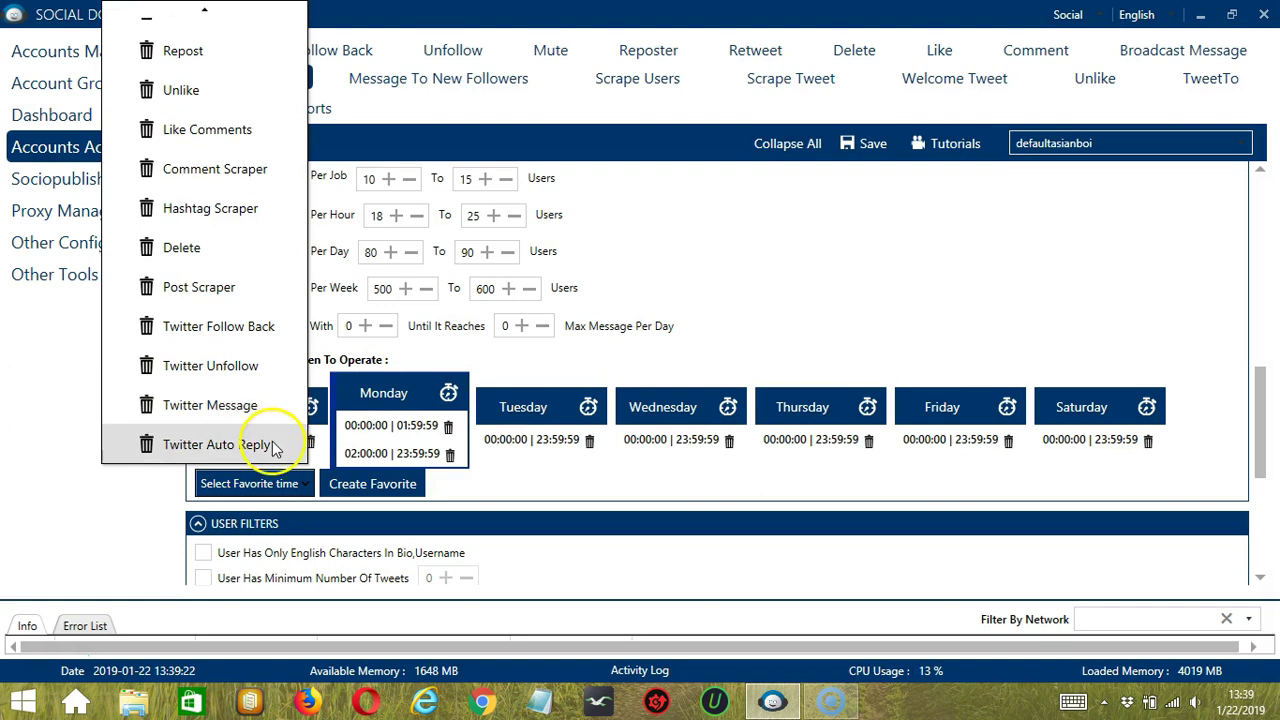
left_click(276, 446)
scroll(863, 432, "down", 4)
left_click(845, 432)
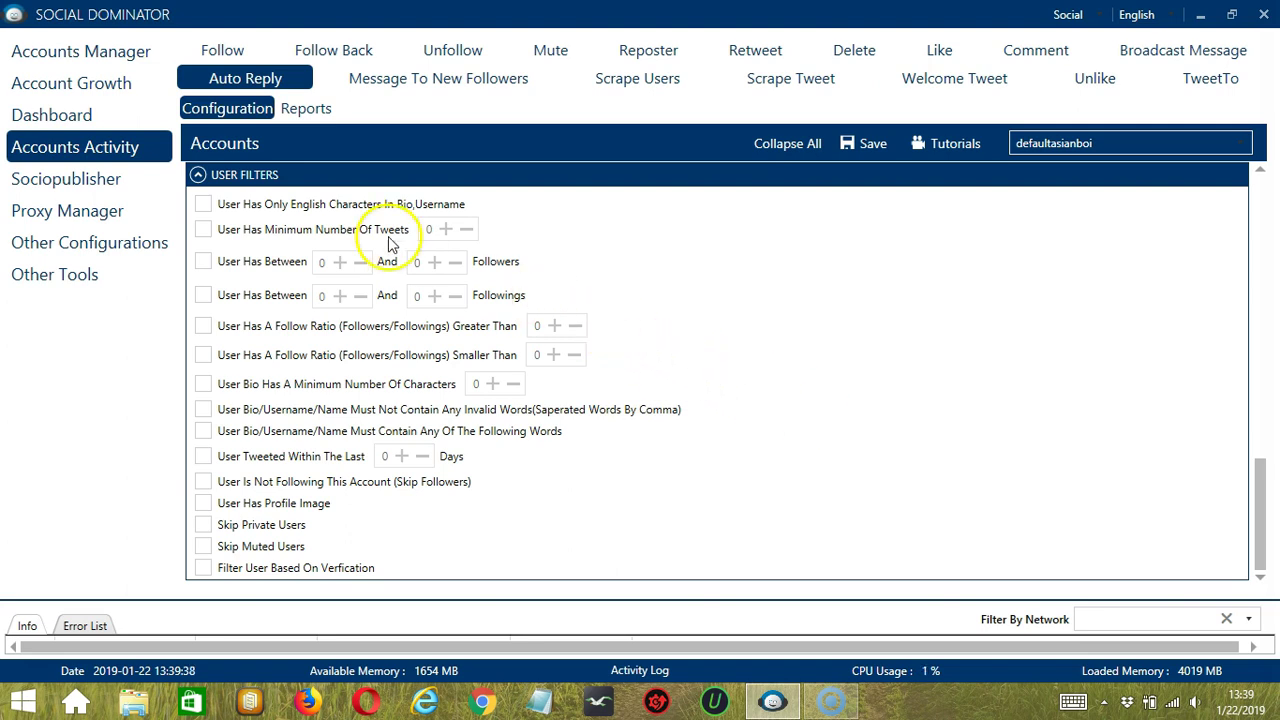
- Tick the English-only characters, minimum tweets and bio minimum characters user filters
left_click(203, 204)
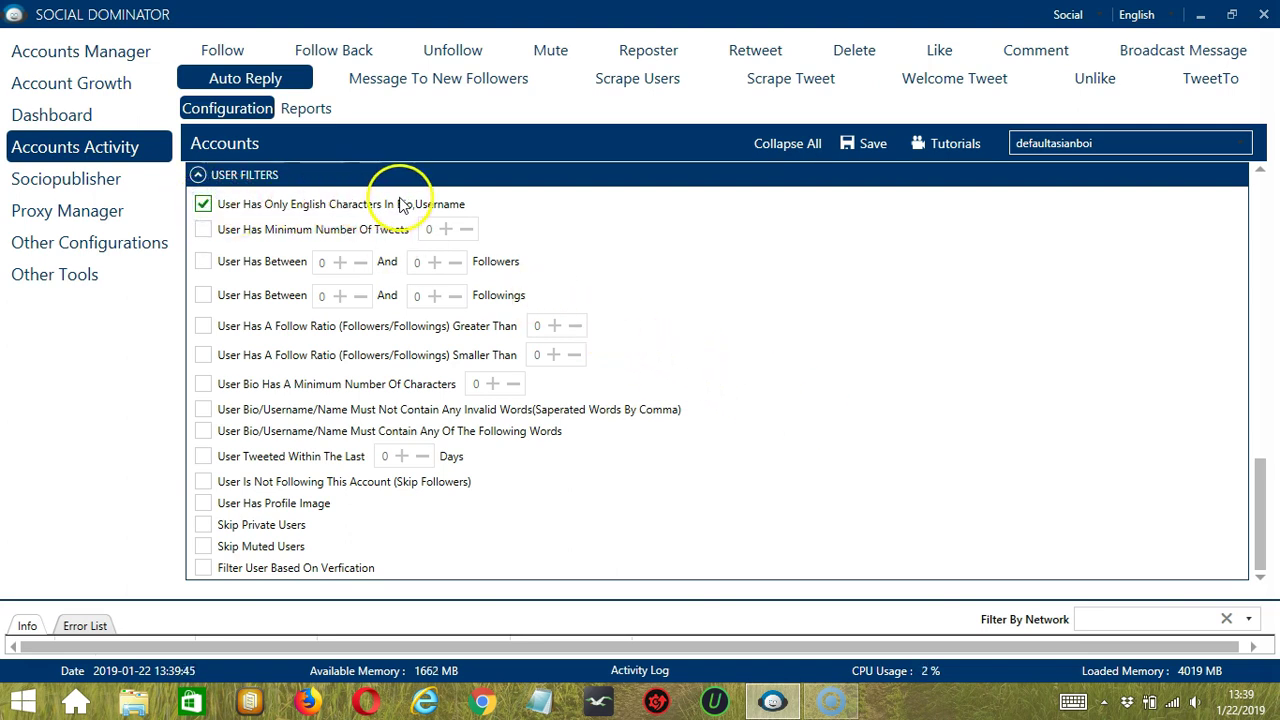
left_click(203, 229)
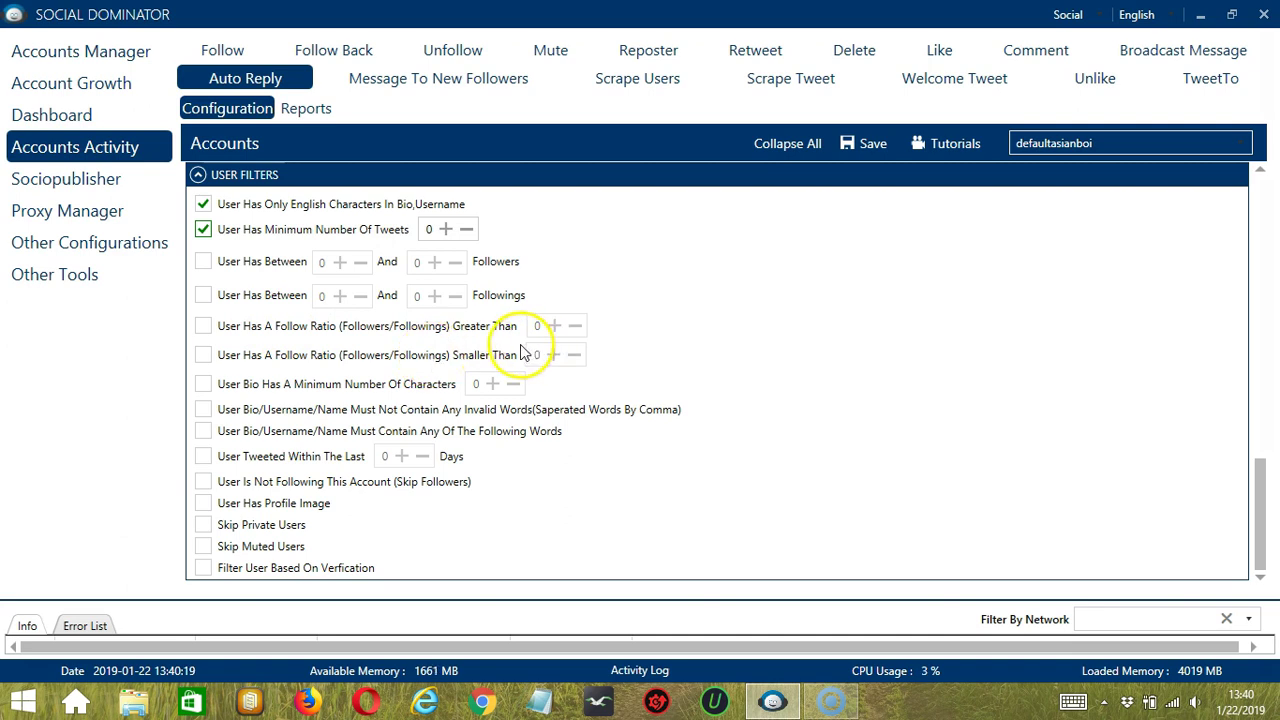
left_click(203, 384)
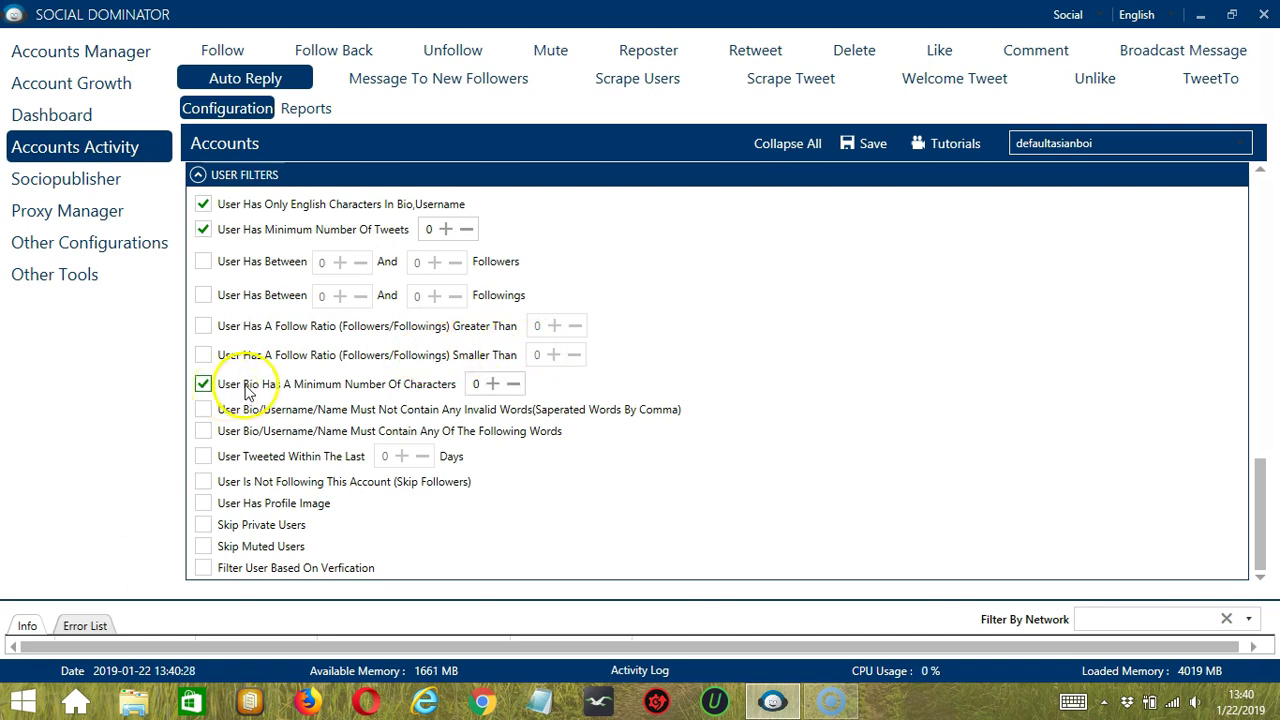
- Enable the invalid-words filter with politics, government and president imported from 'must not have.txt', and save it
left_click(204, 410)
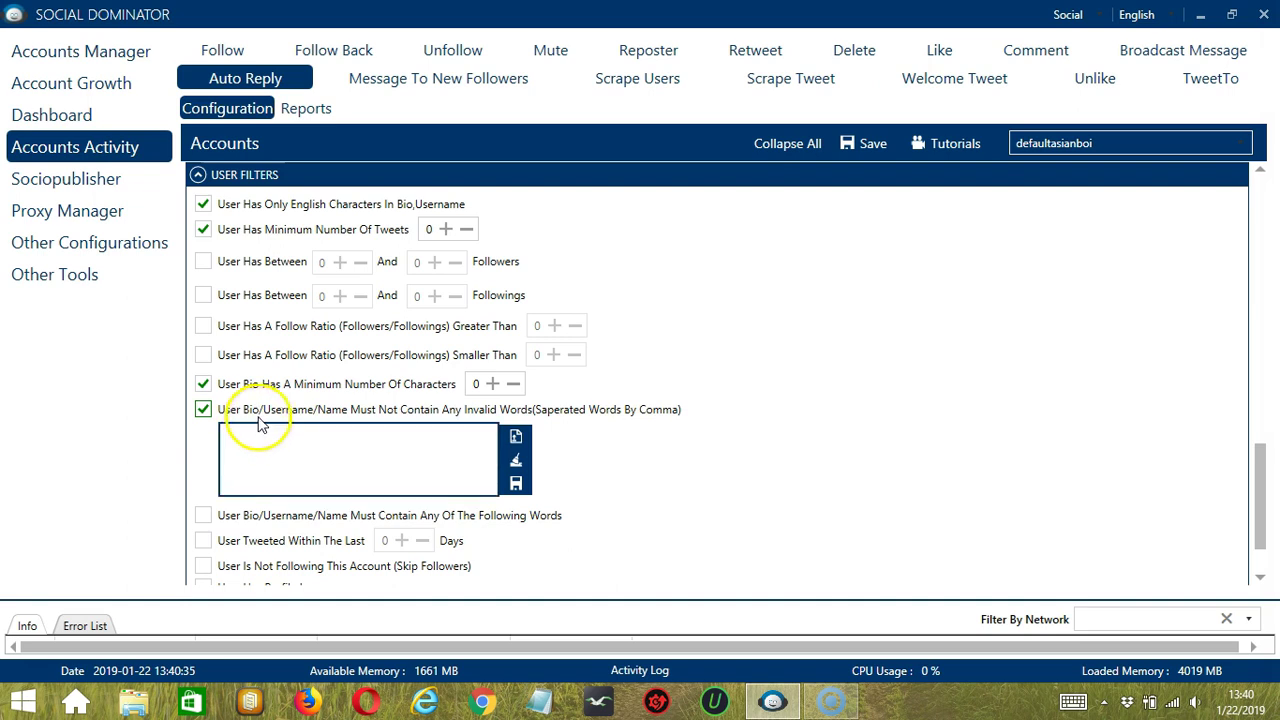
left_click(347, 435)
type("politics,government,president")
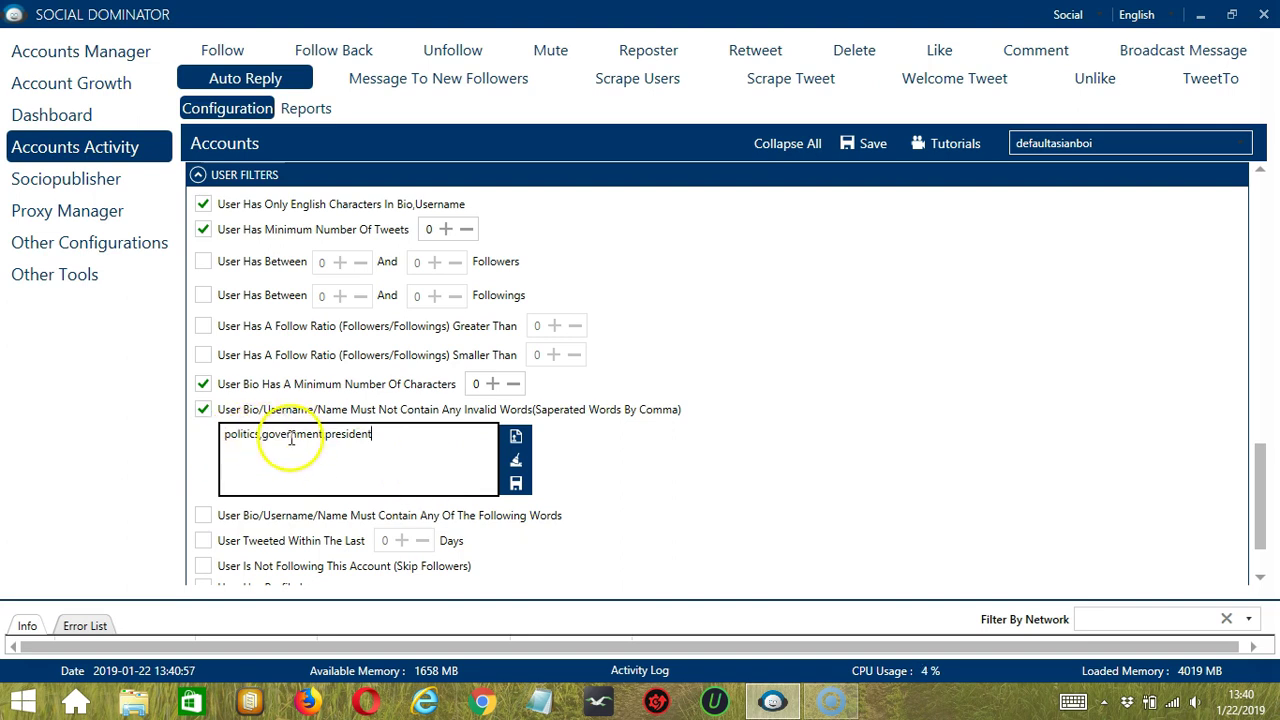
left_click(518, 459)
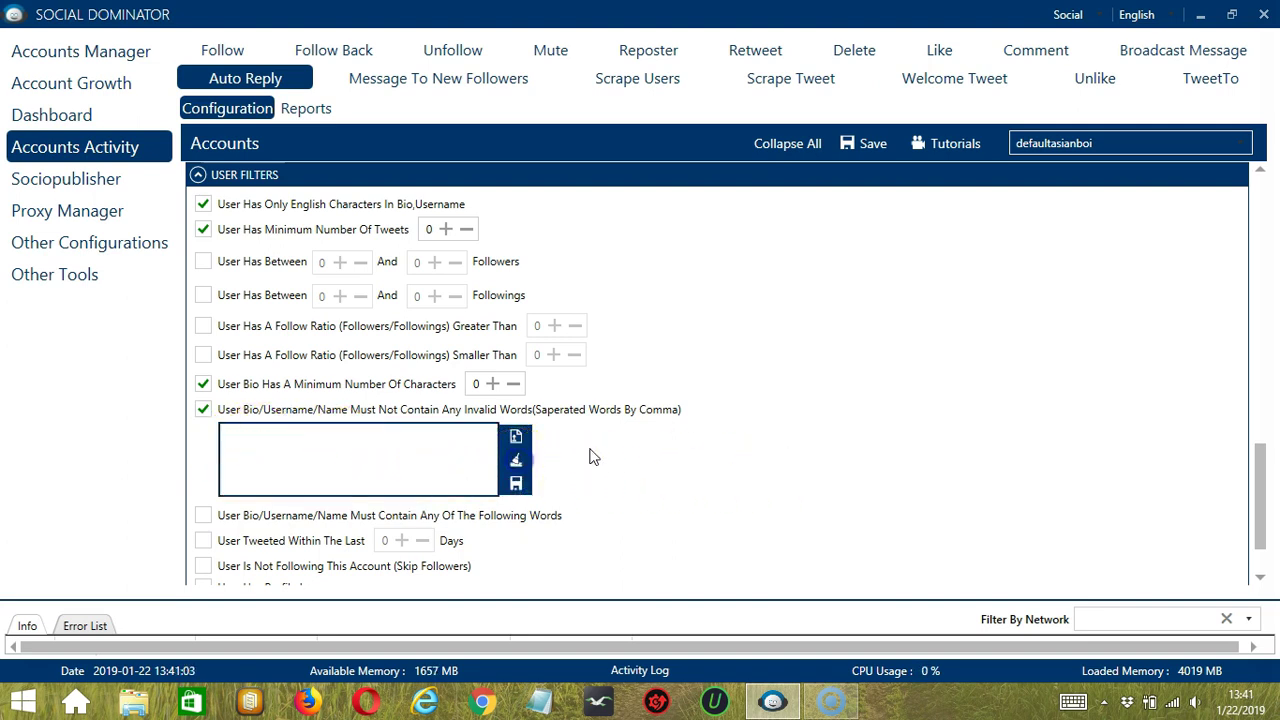
left_click(515, 437)
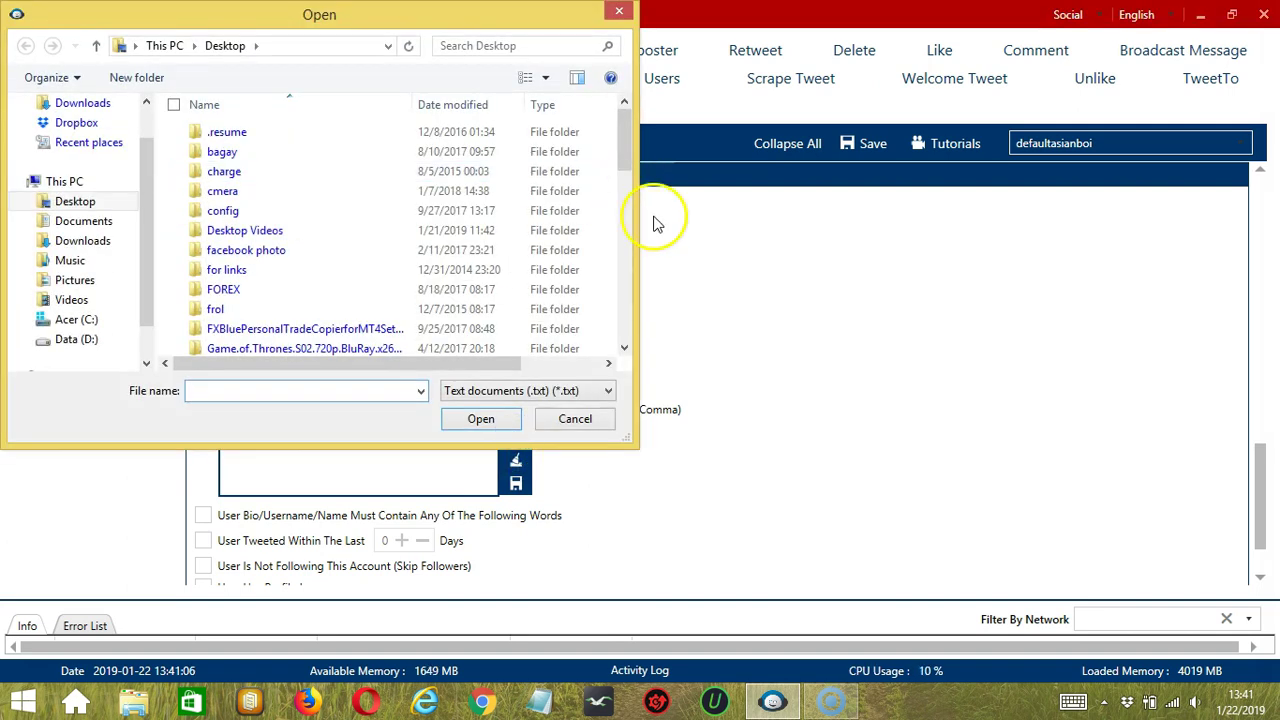
left_click_drag(623, 323, 623, 330)
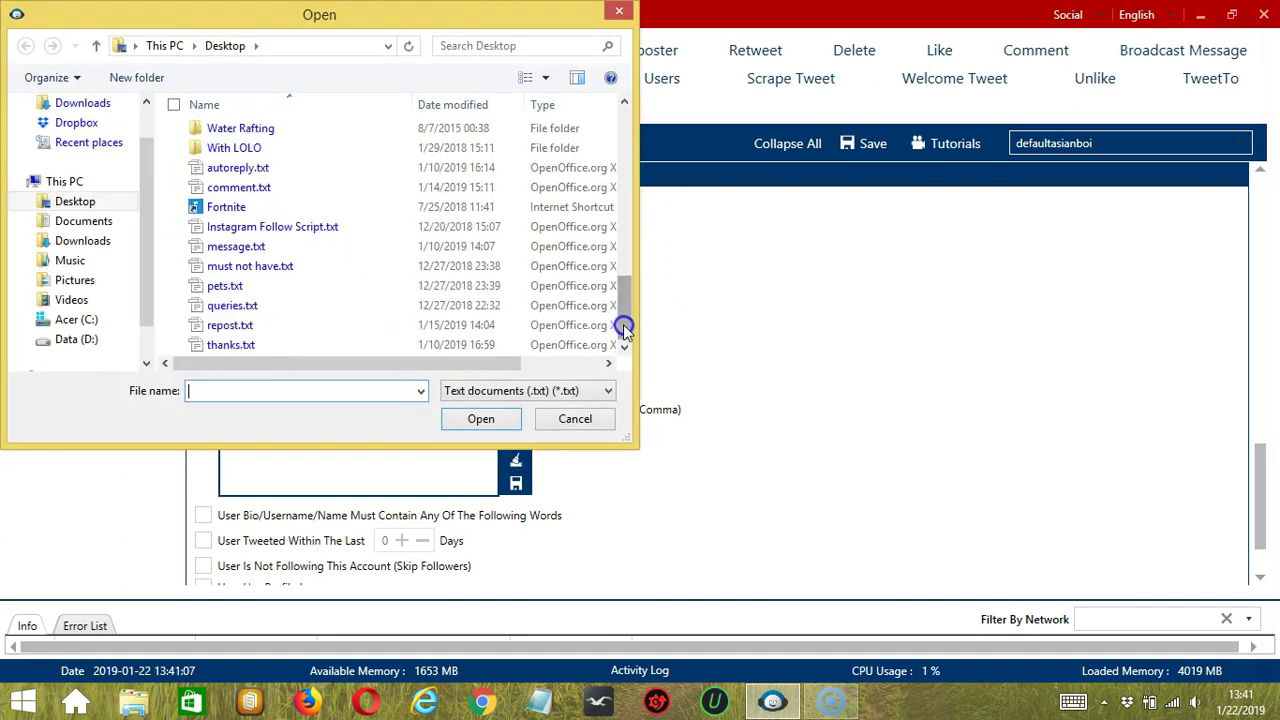
left_click(297, 266)
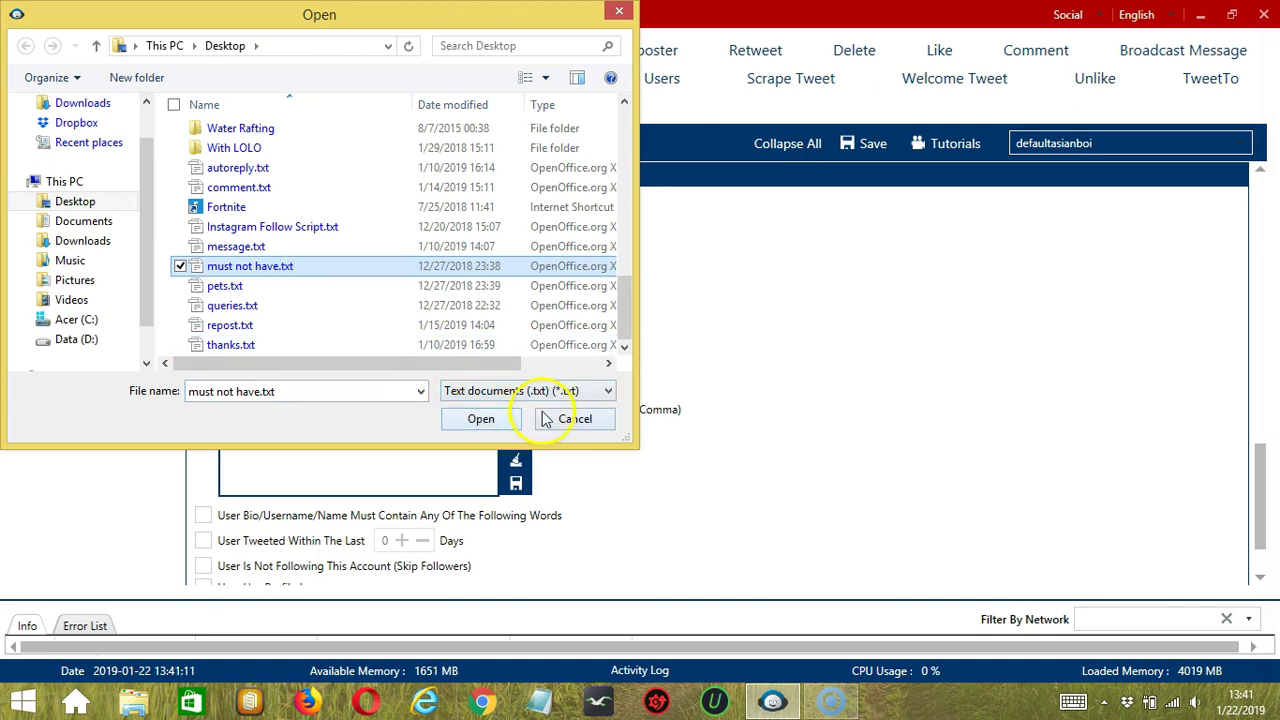
left_click(500, 420)
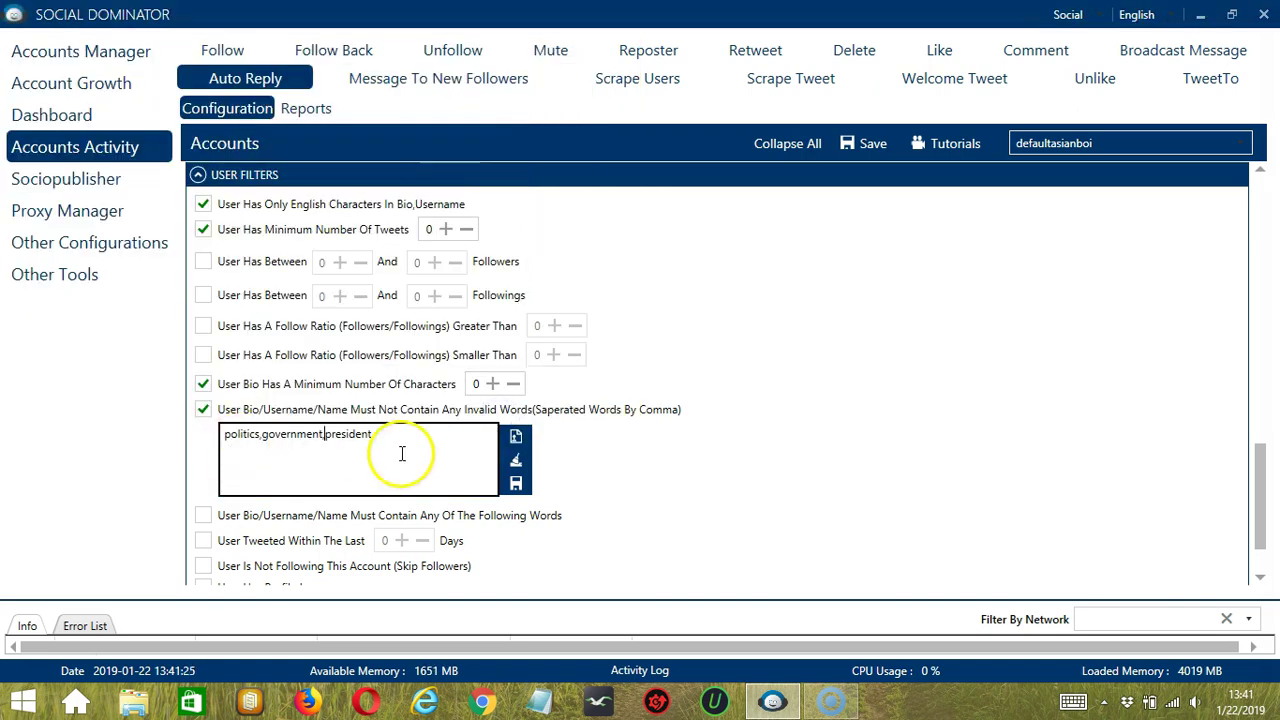
left_click(400, 451)
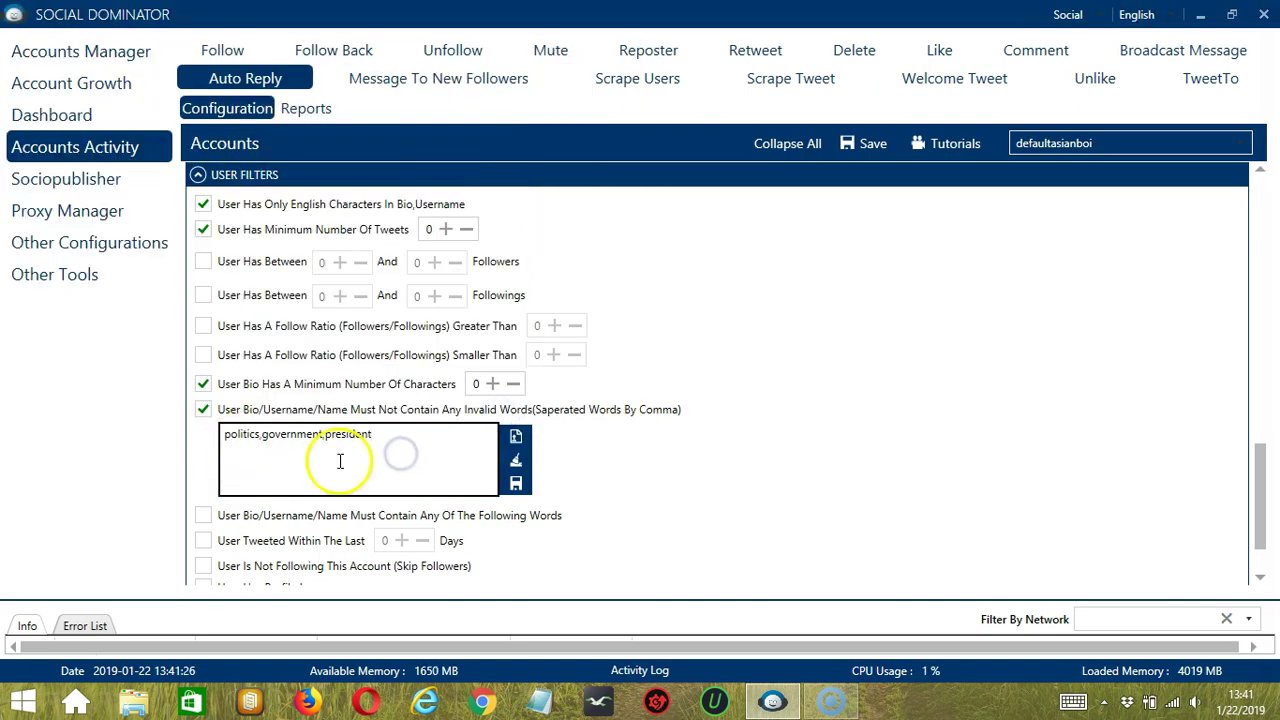
left_click(516, 483)
- Turn on the bio/username/name must-contain filter with the words pets,cats,dogs and save the list
scroll(641, 514, "down", 2)
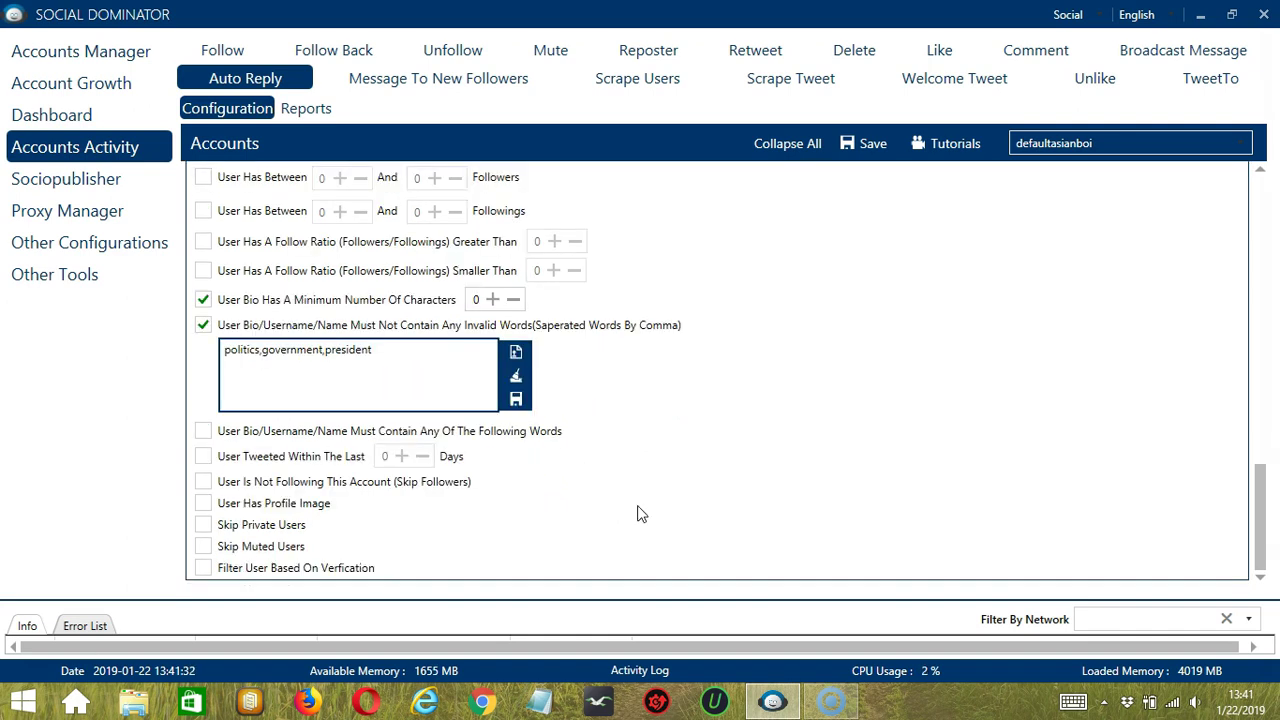
scroll(641, 514, "up", 1)
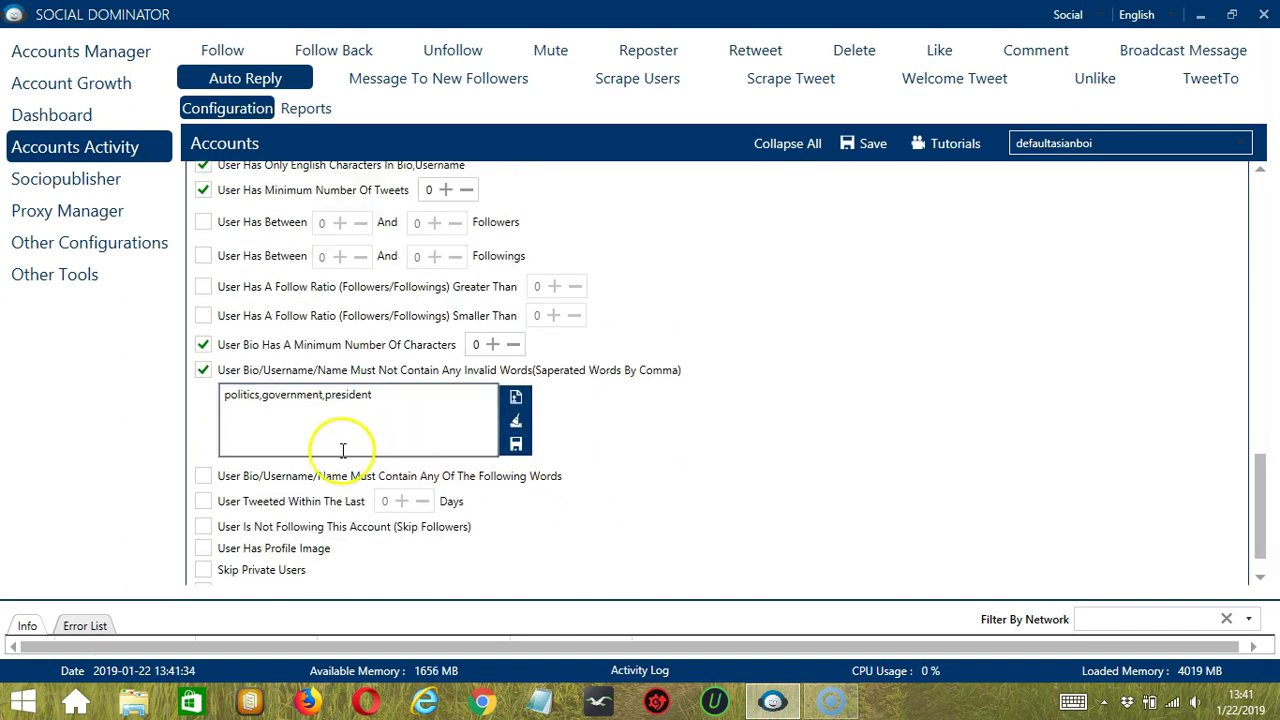
left_click(203, 477)
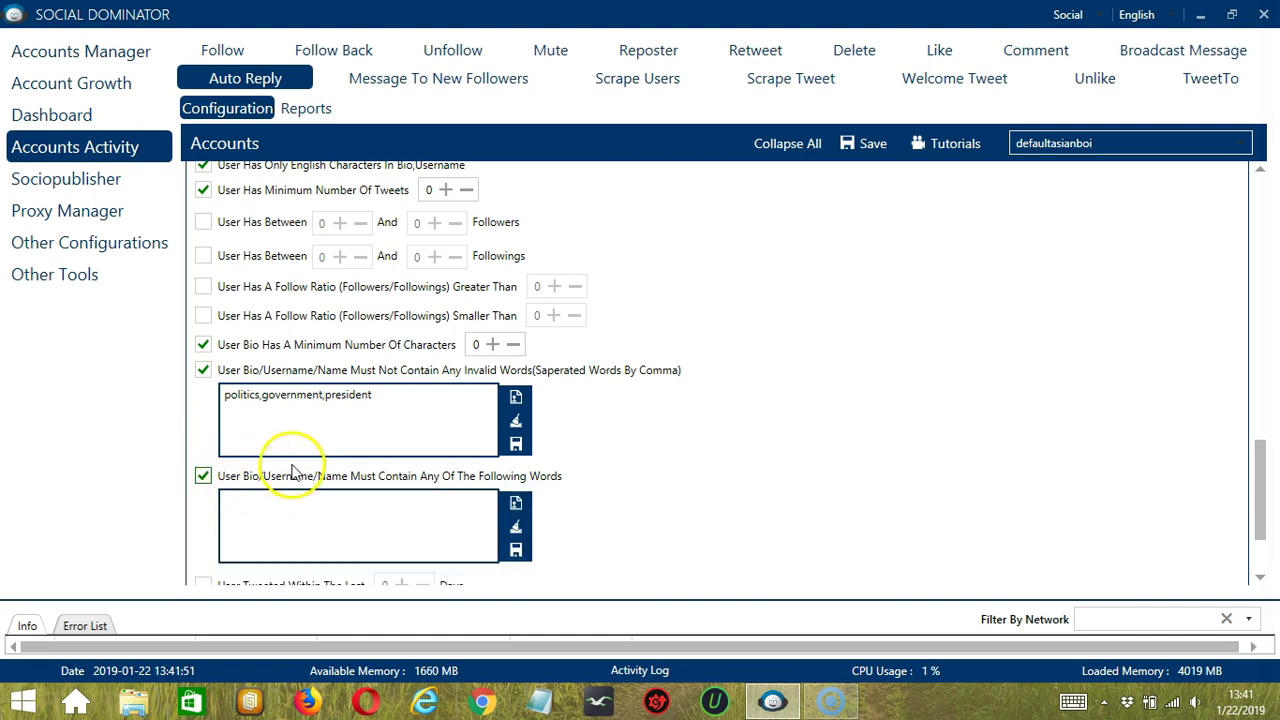
left_click(355, 504)
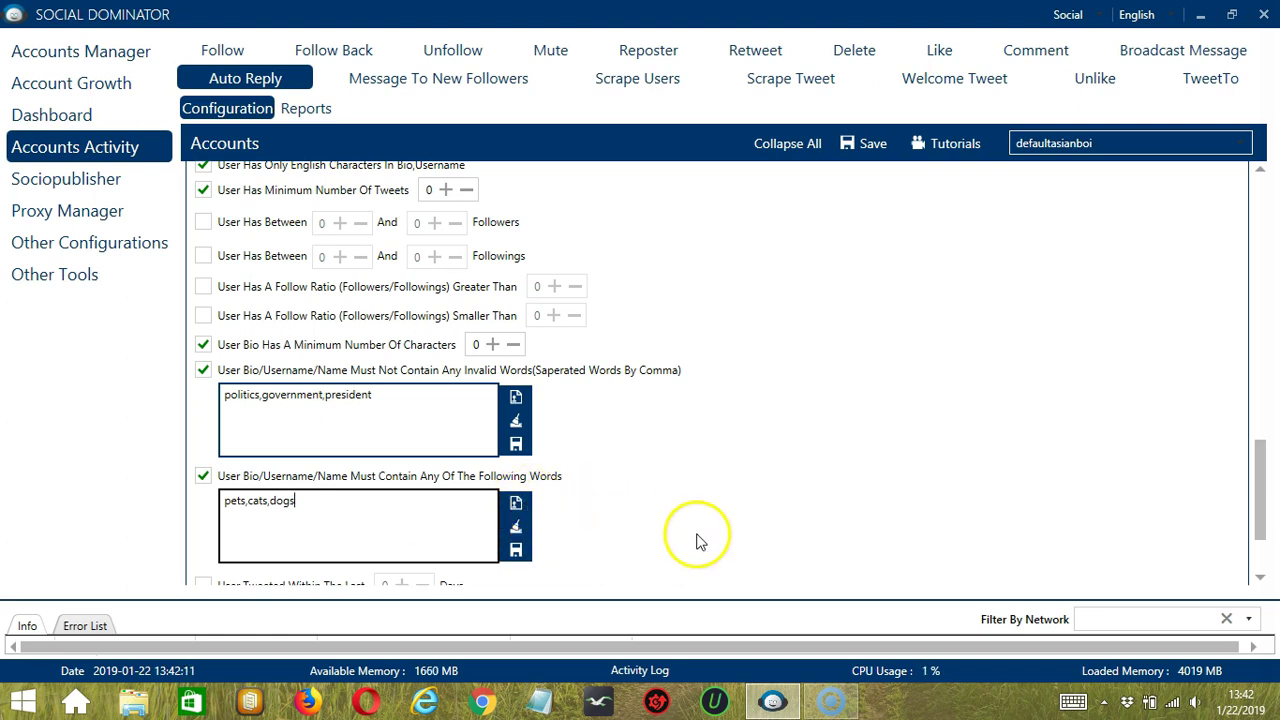
left_click(516, 550)
scroll(220, 508, "down", 3)
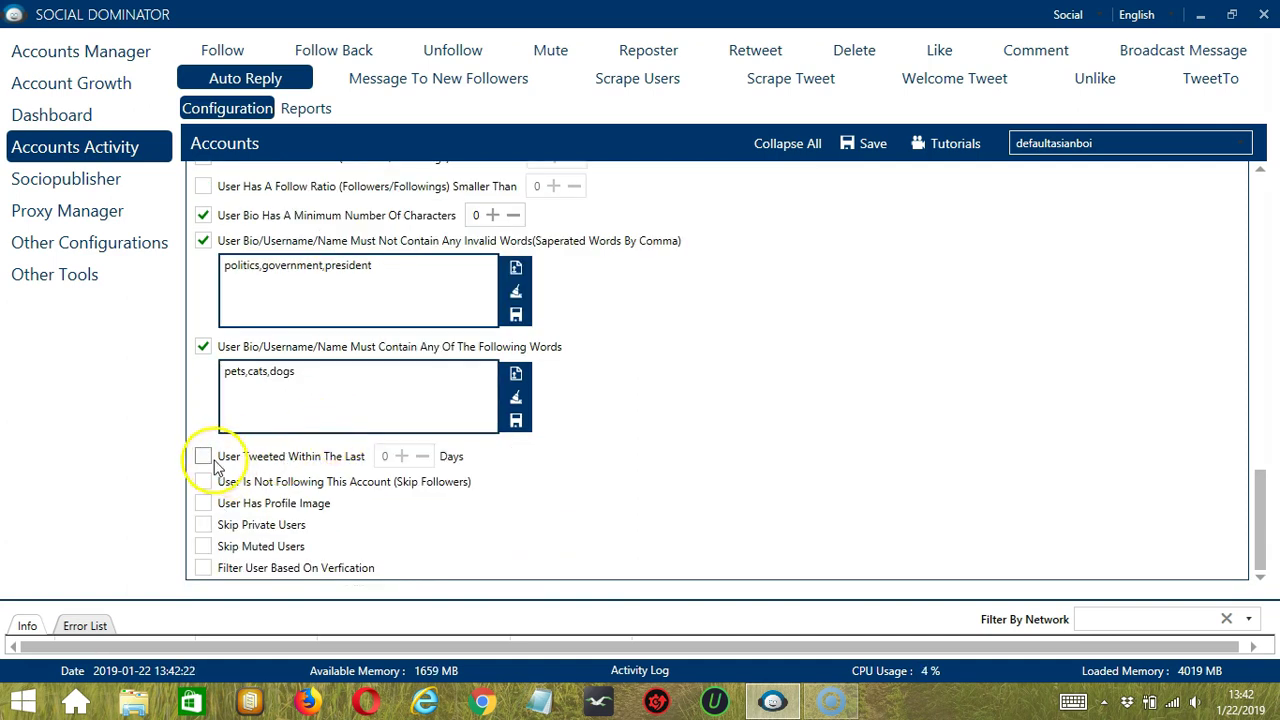
- Add user filters for a tweet within 1 day, not following, profile image, and skipping unverified users
left_click(204, 458)
left_click(401, 456)
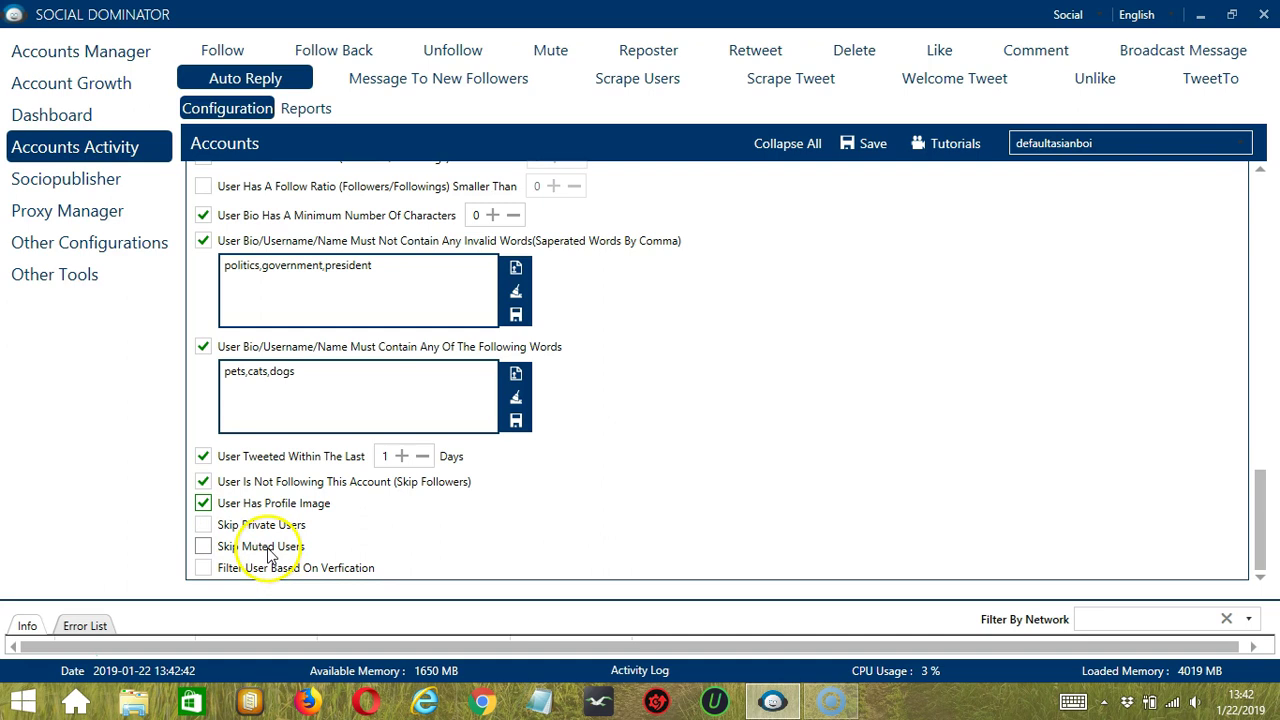
left_click(203, 567)
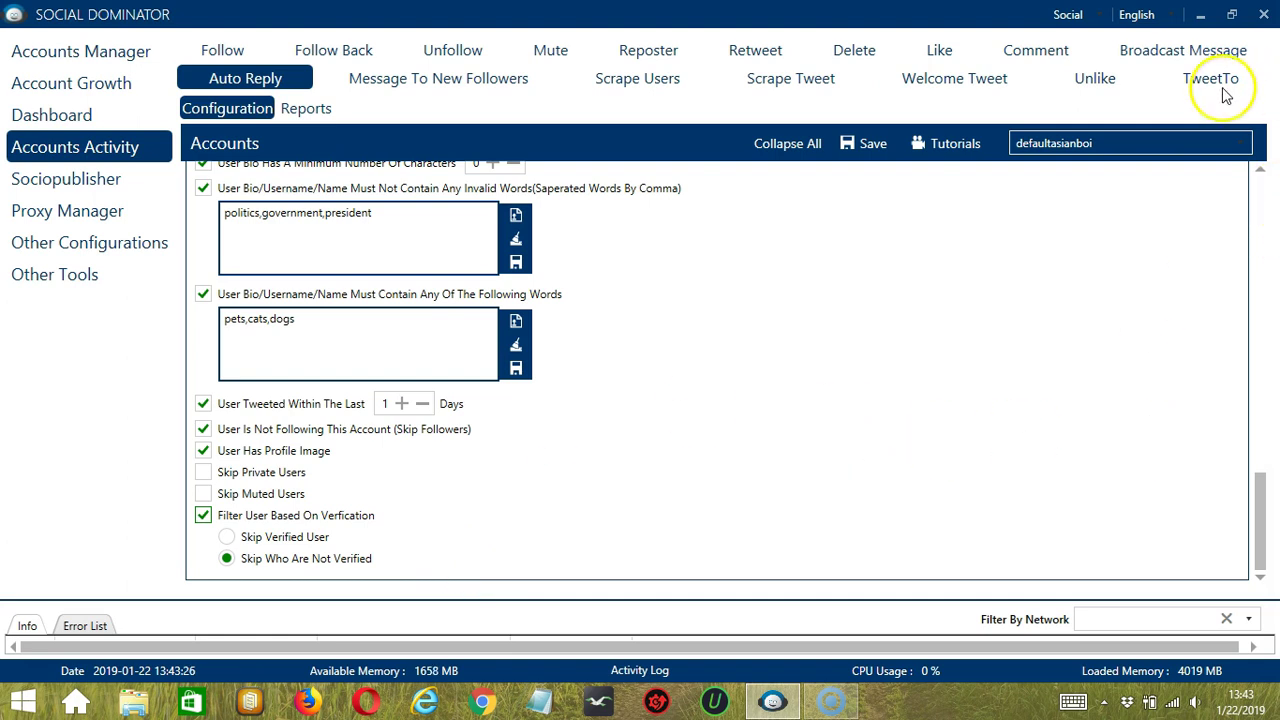
scroll(1260, 175, "up", 10)
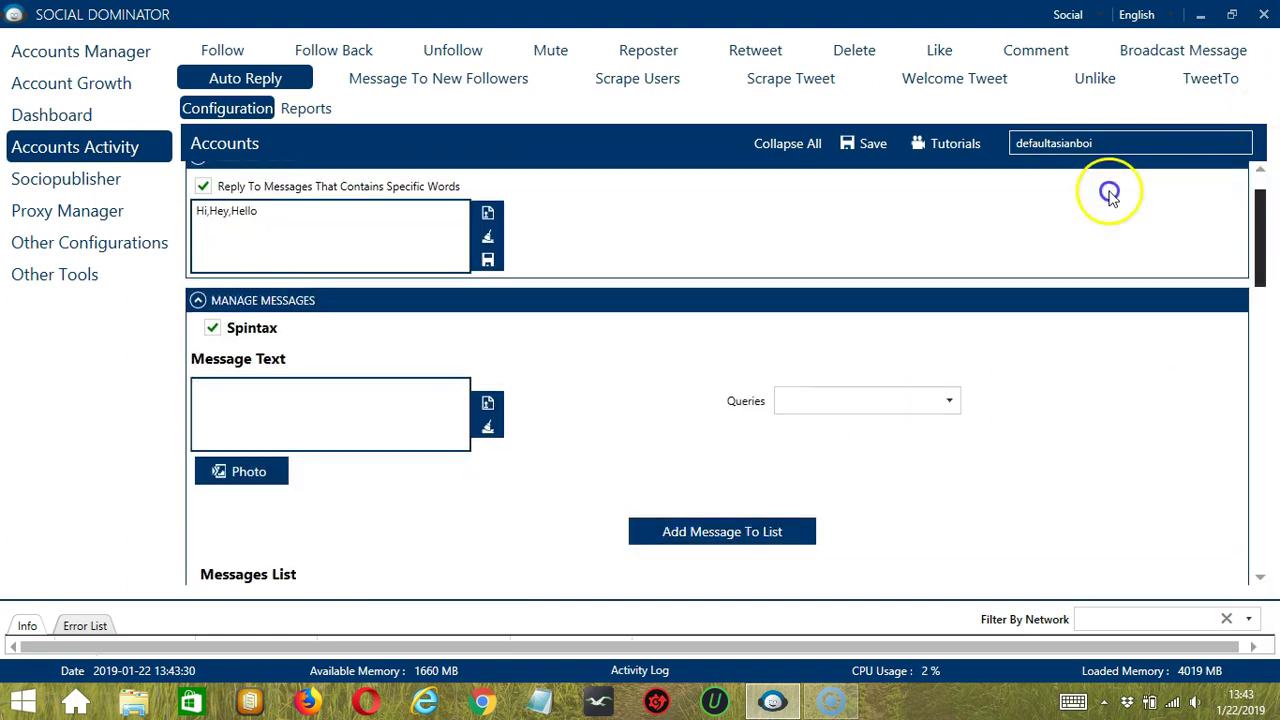
- Save the Auto Reply settings, acknowledge the Success message, and set the job's status to Active
left_click(868, 144)
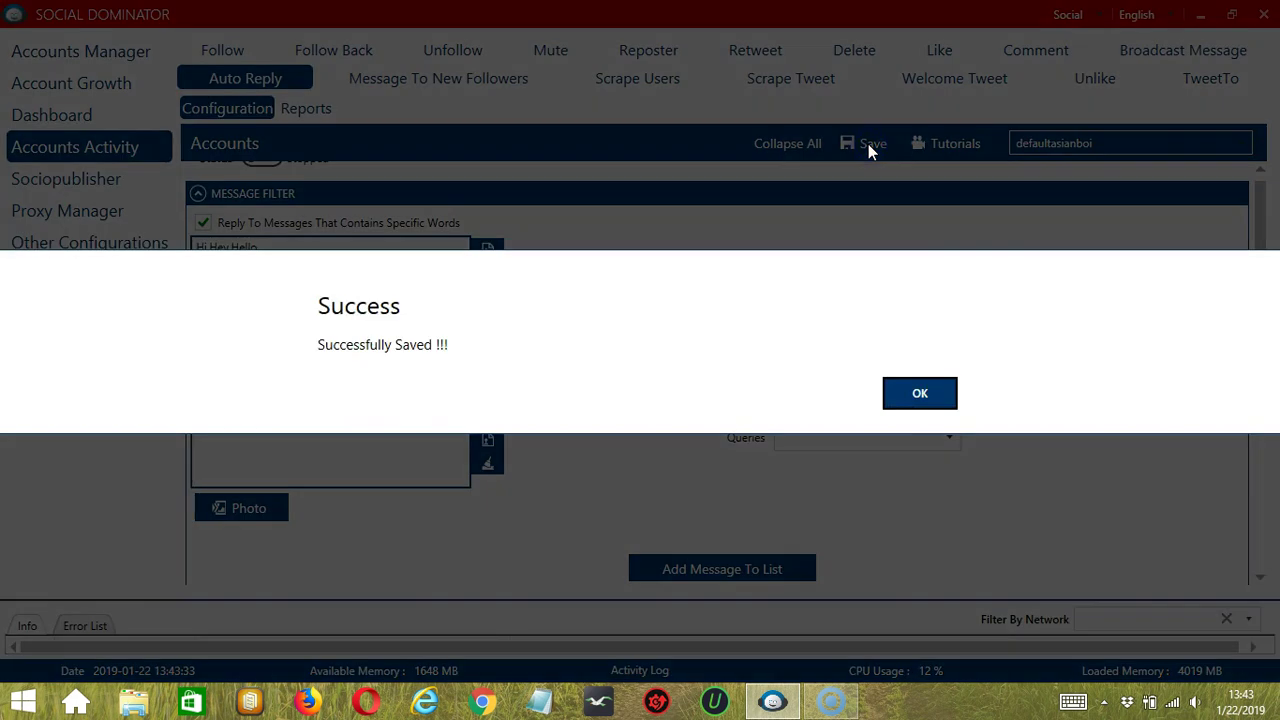
left_click(928, 398)
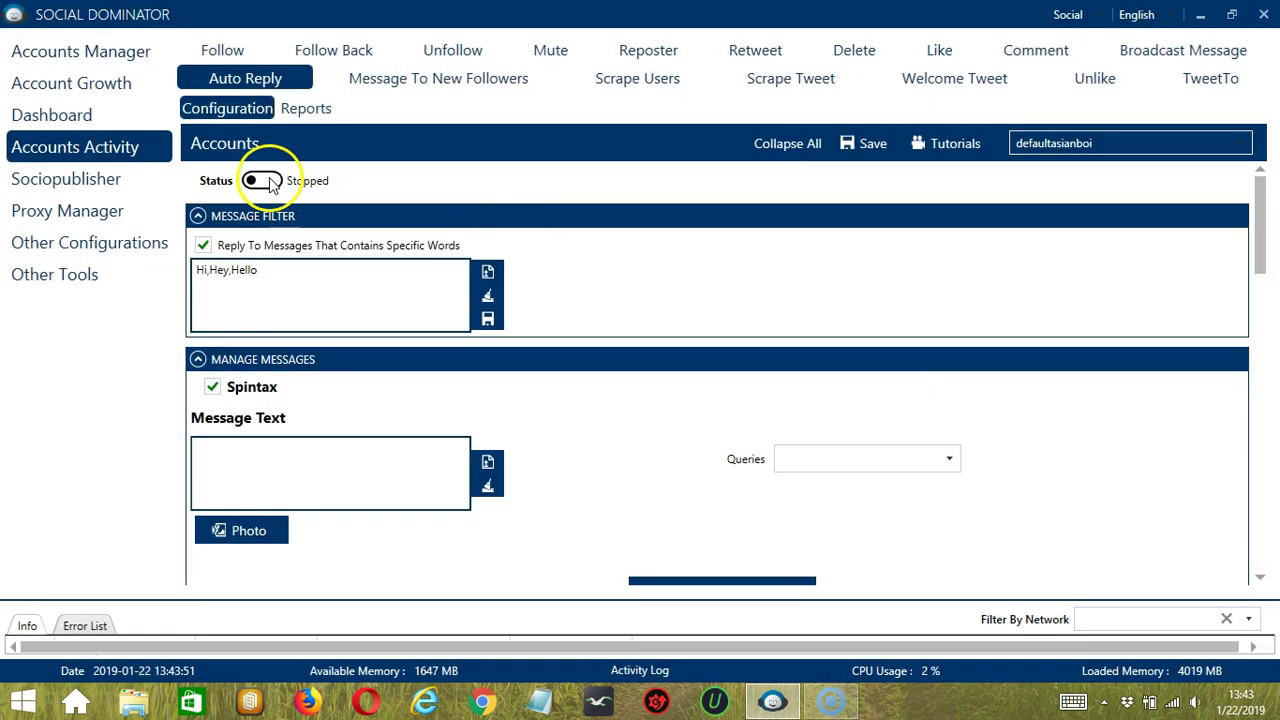
left_click(262, 181)
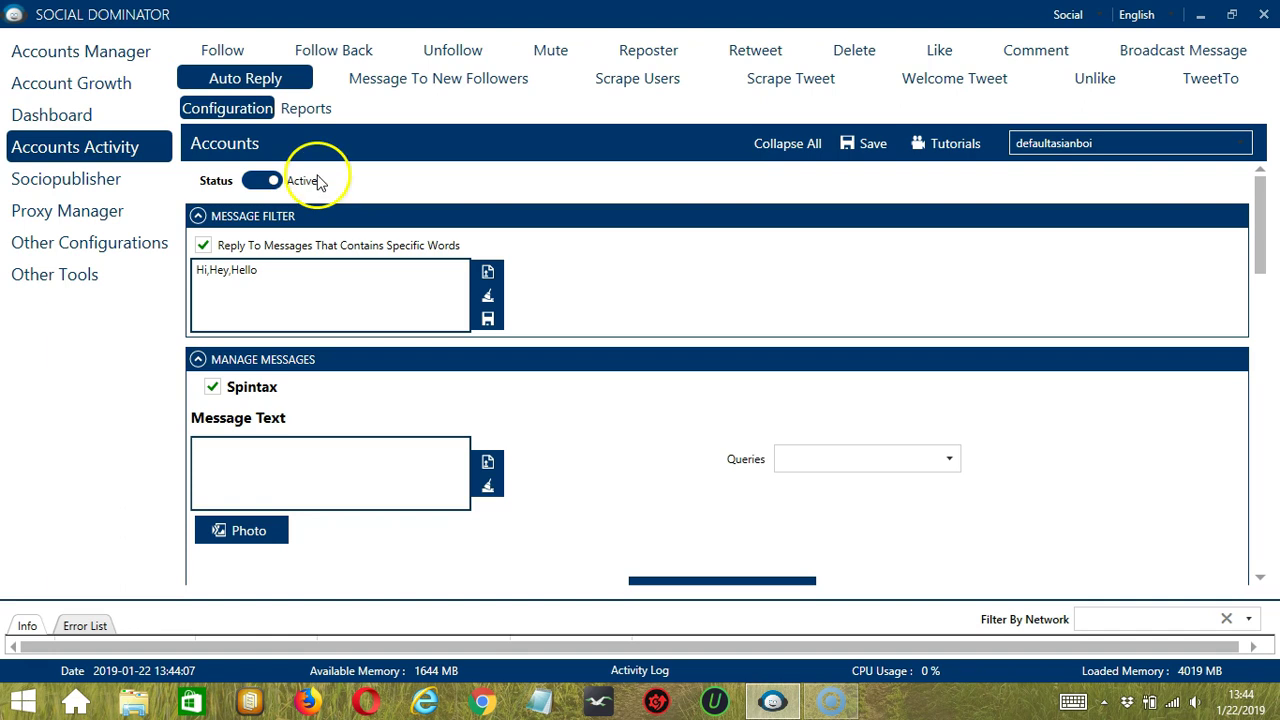
- Switch the social network to Twitter and bring up the Messenger Auto Reply campaign form
left_click(1101, 15)
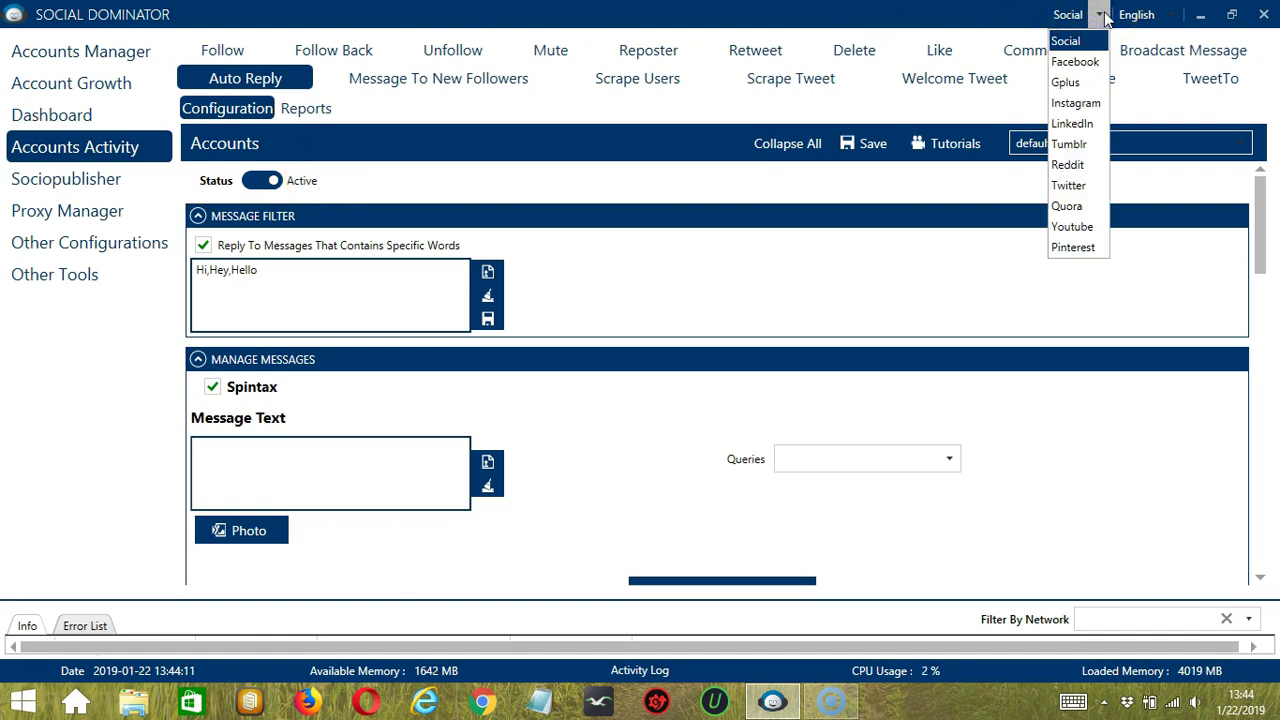
left_click(1068, 186)
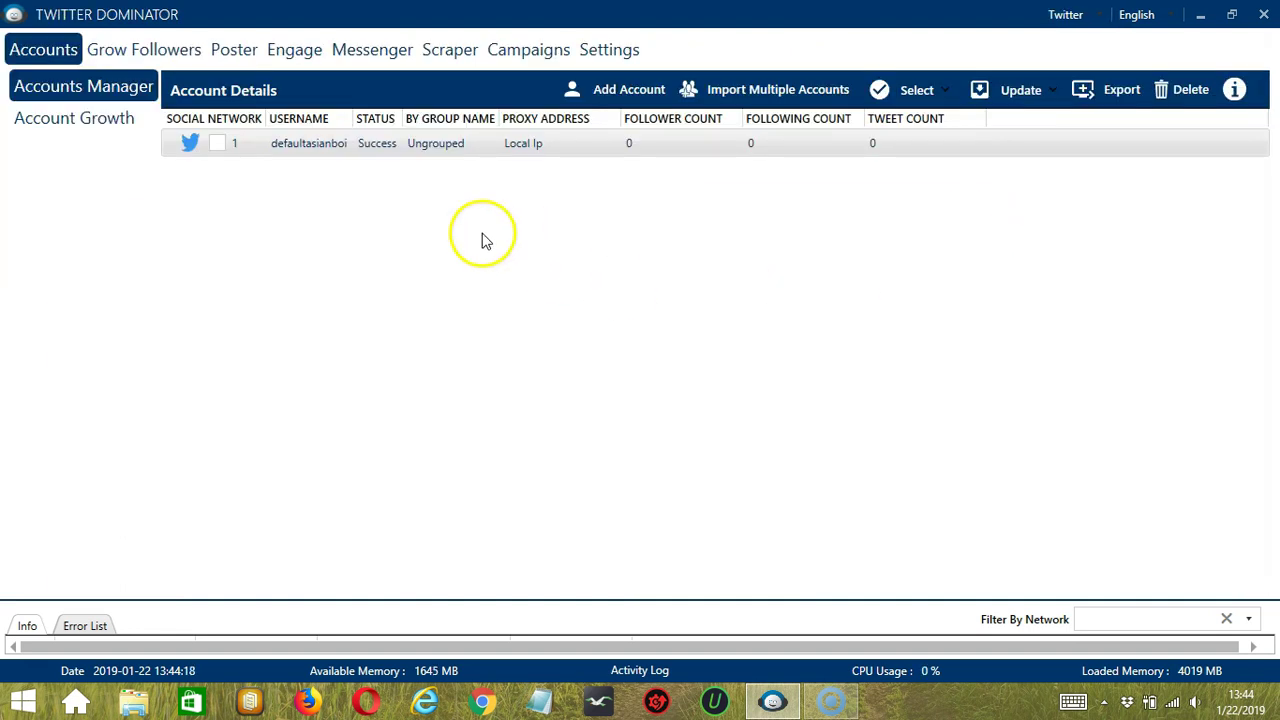
left_click(356, 62)
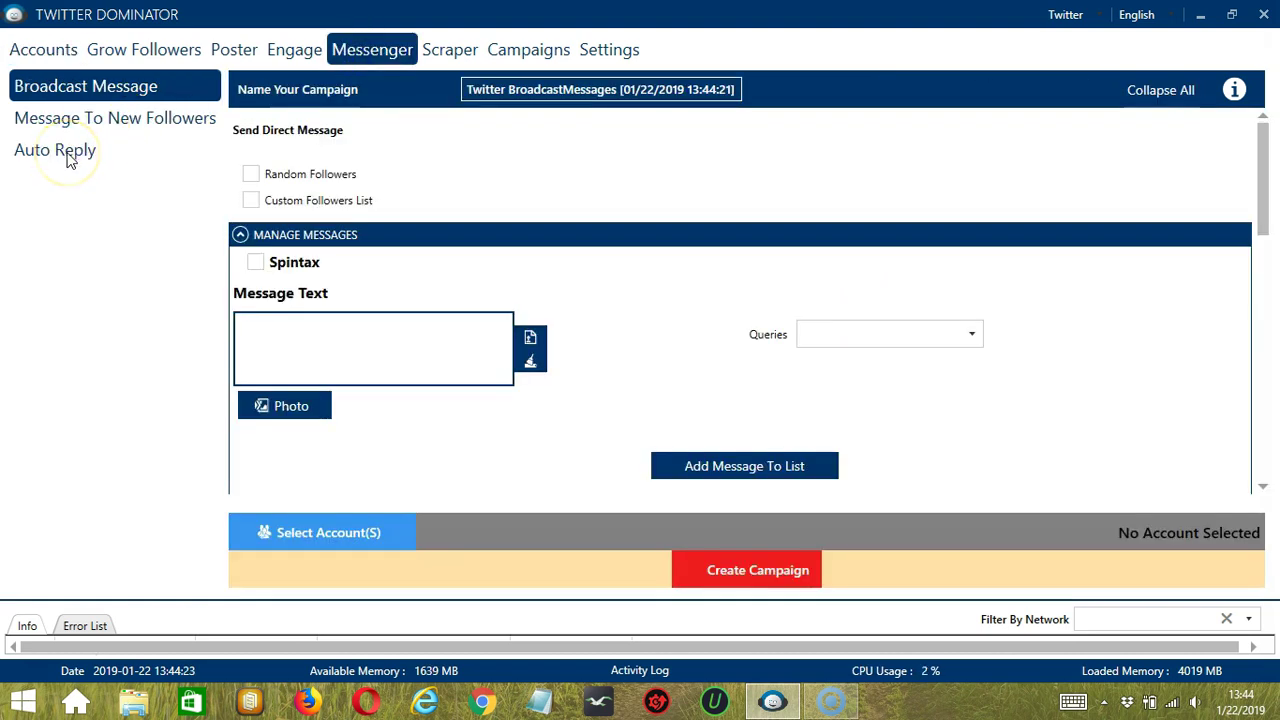
left_click(68, 157)
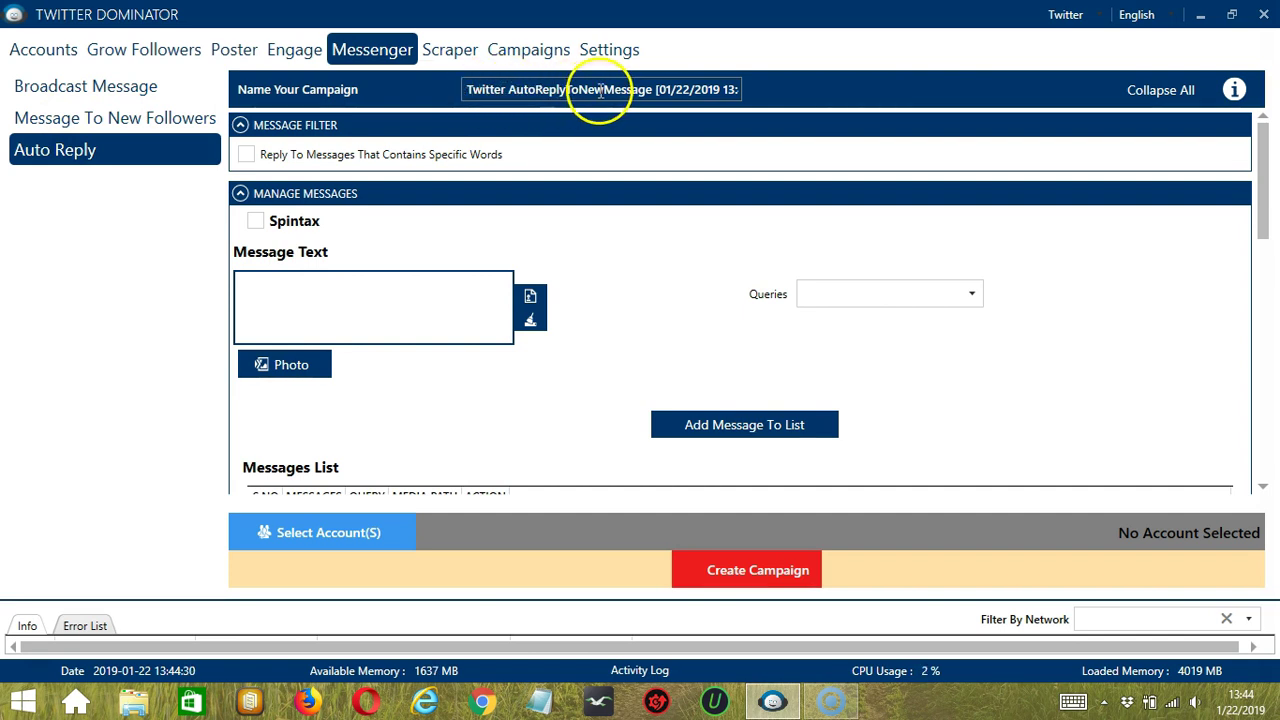
- Enable the message-word filter and import the trigger words Hi, Hey and Hello from autoreply.txt
left_click(265, 158)
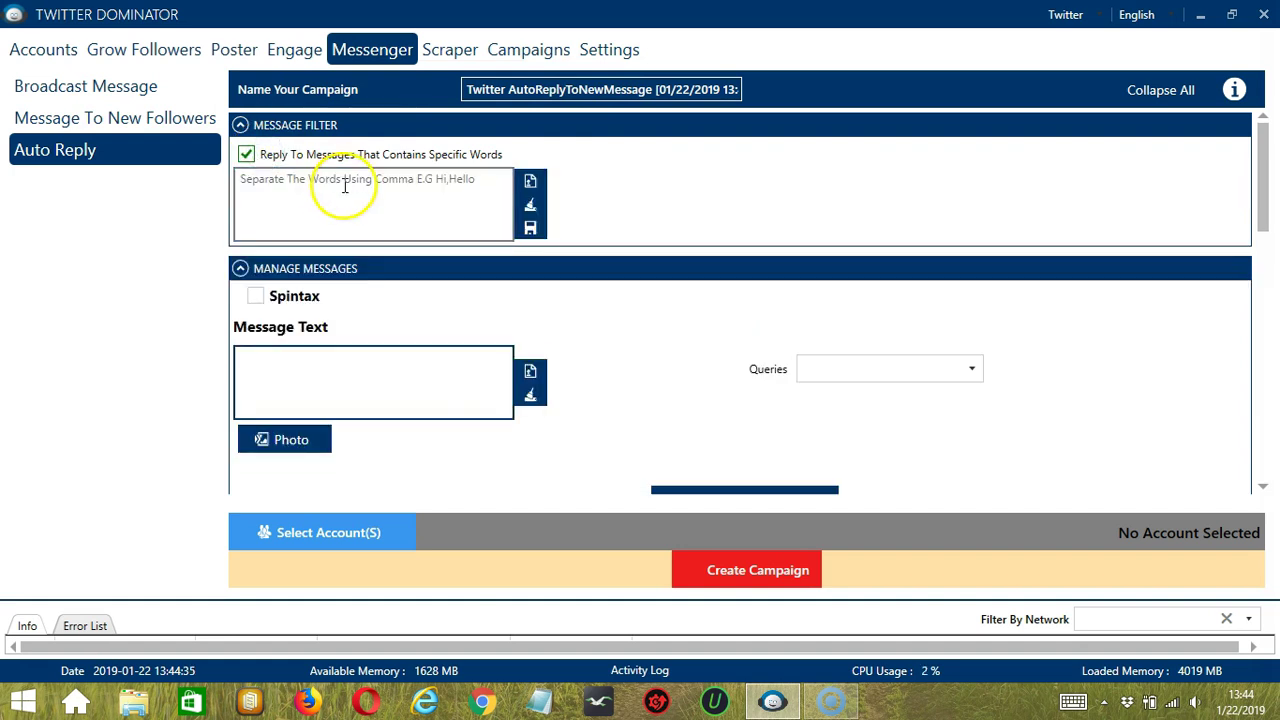
left_click(531, 184)
scroll(623, 328, "down", 10)
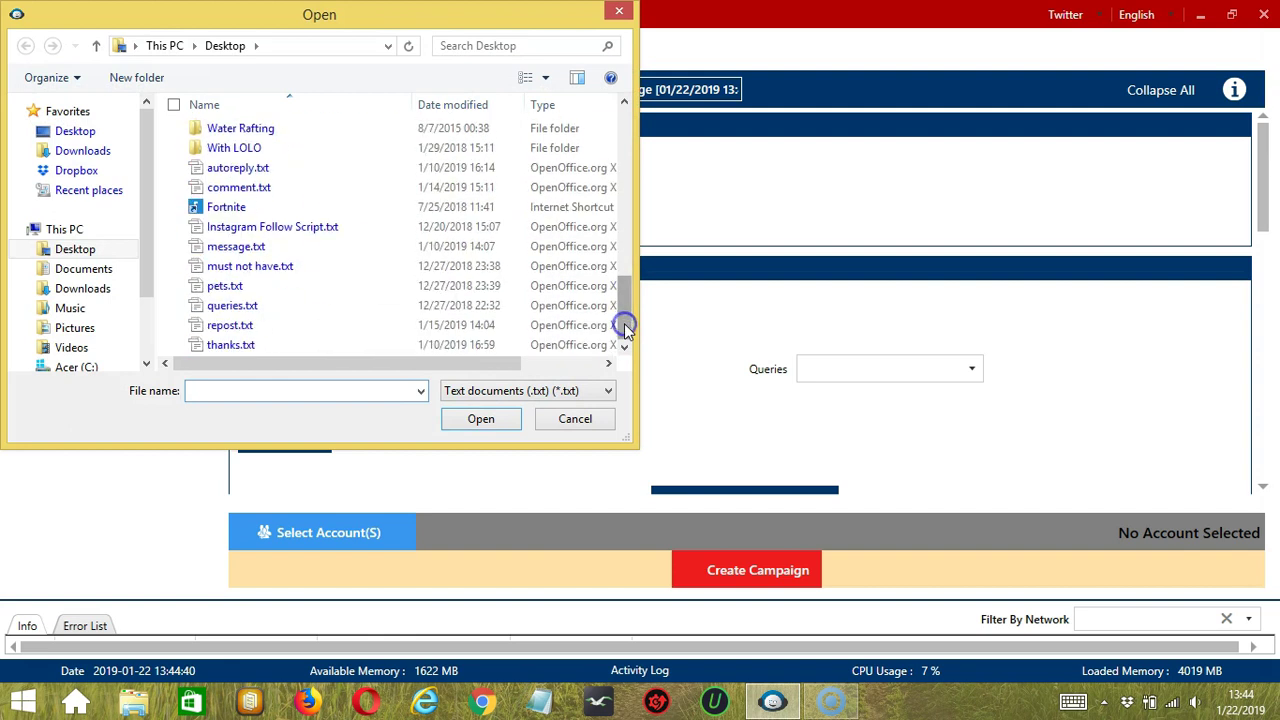
left_click(240, 166)
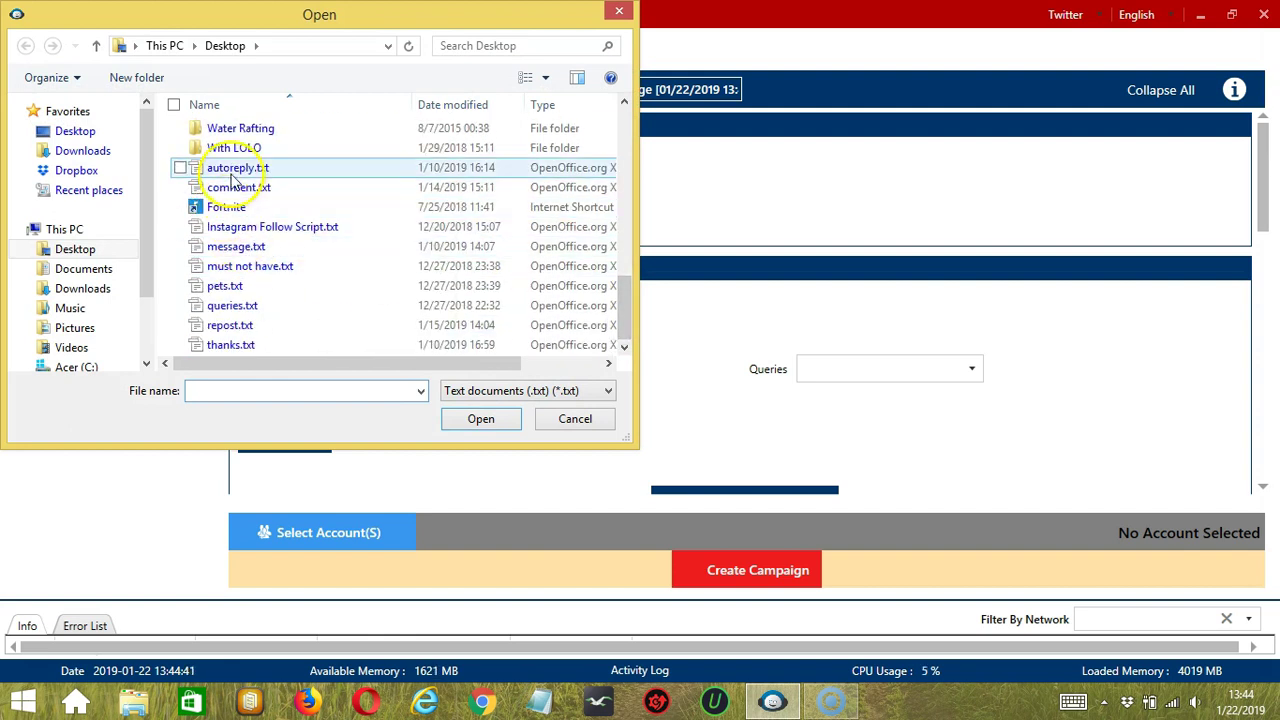
left_click(480, 418)
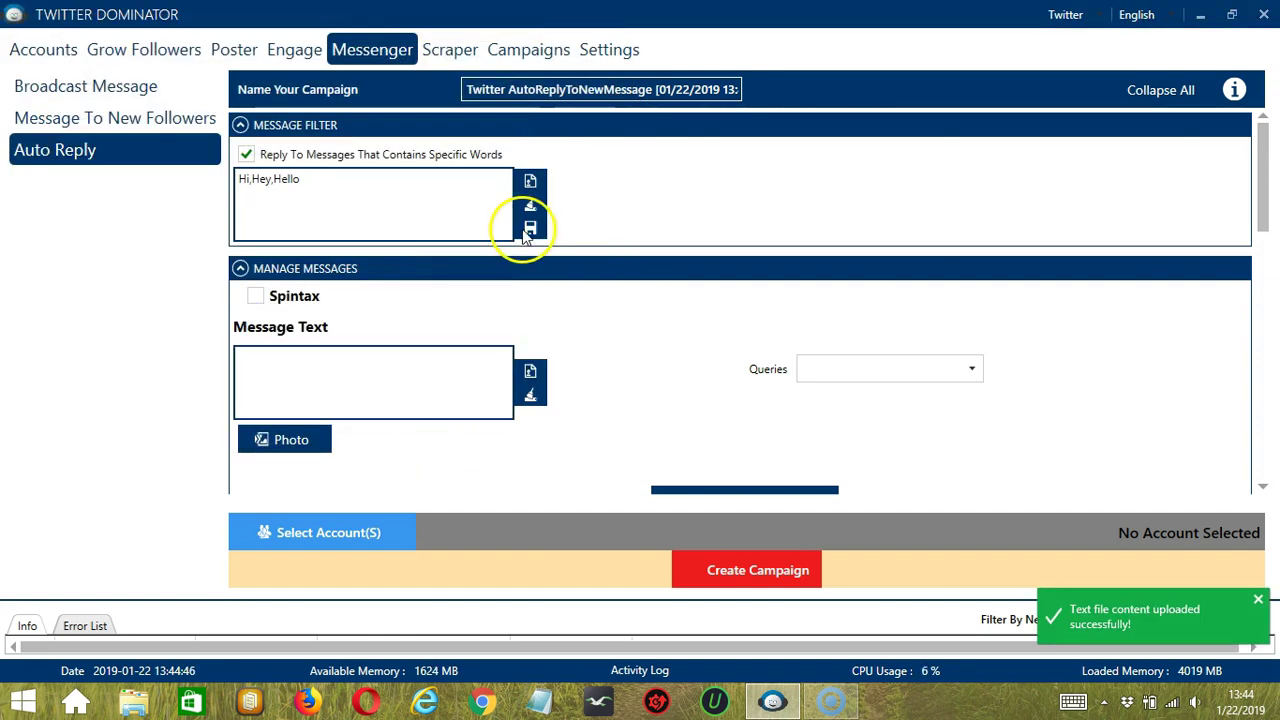
- Add the reply 'Hi, How are you?', attached to the Hey query, to the Messages List
left_click(379, 384)
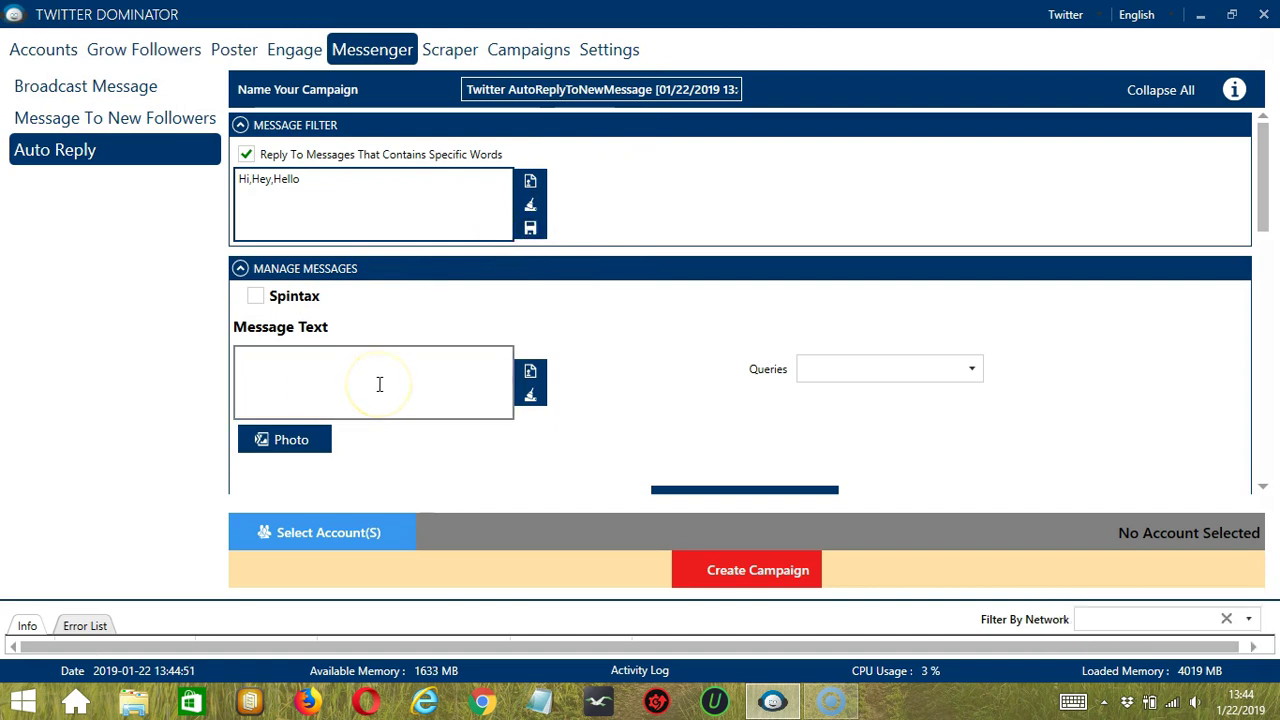
left_click(378, 384)
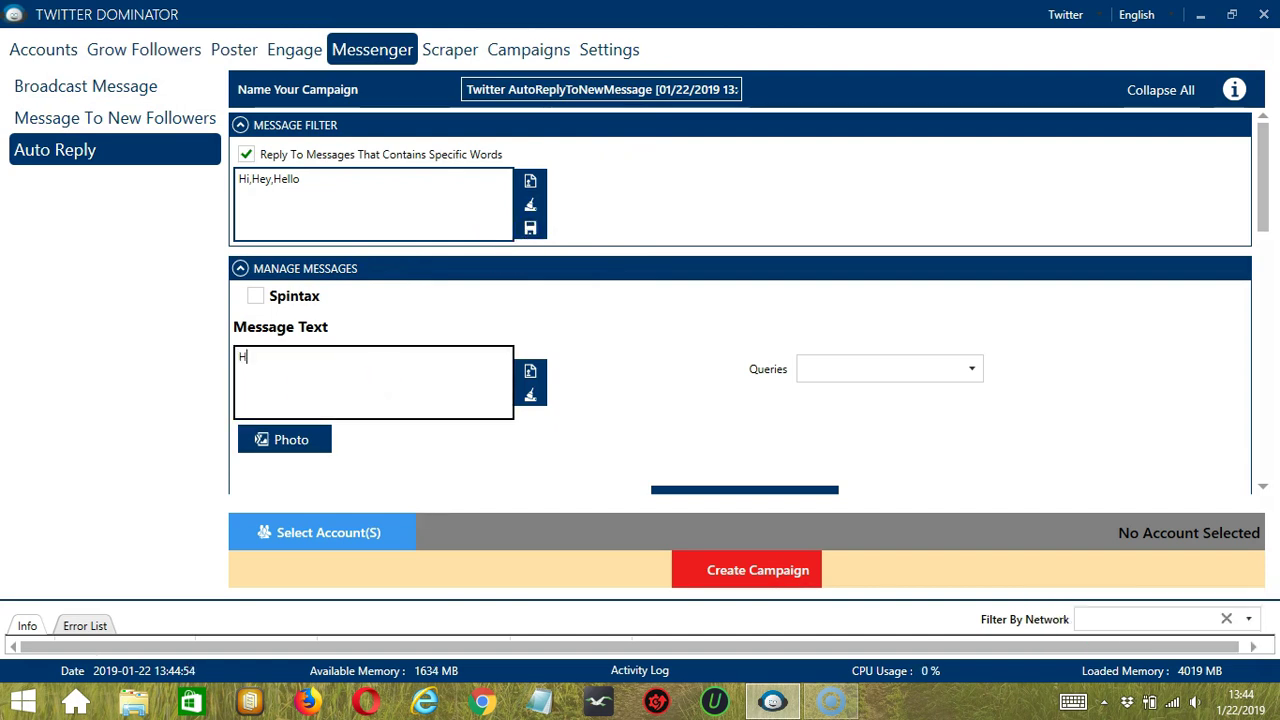
type("Hi,")
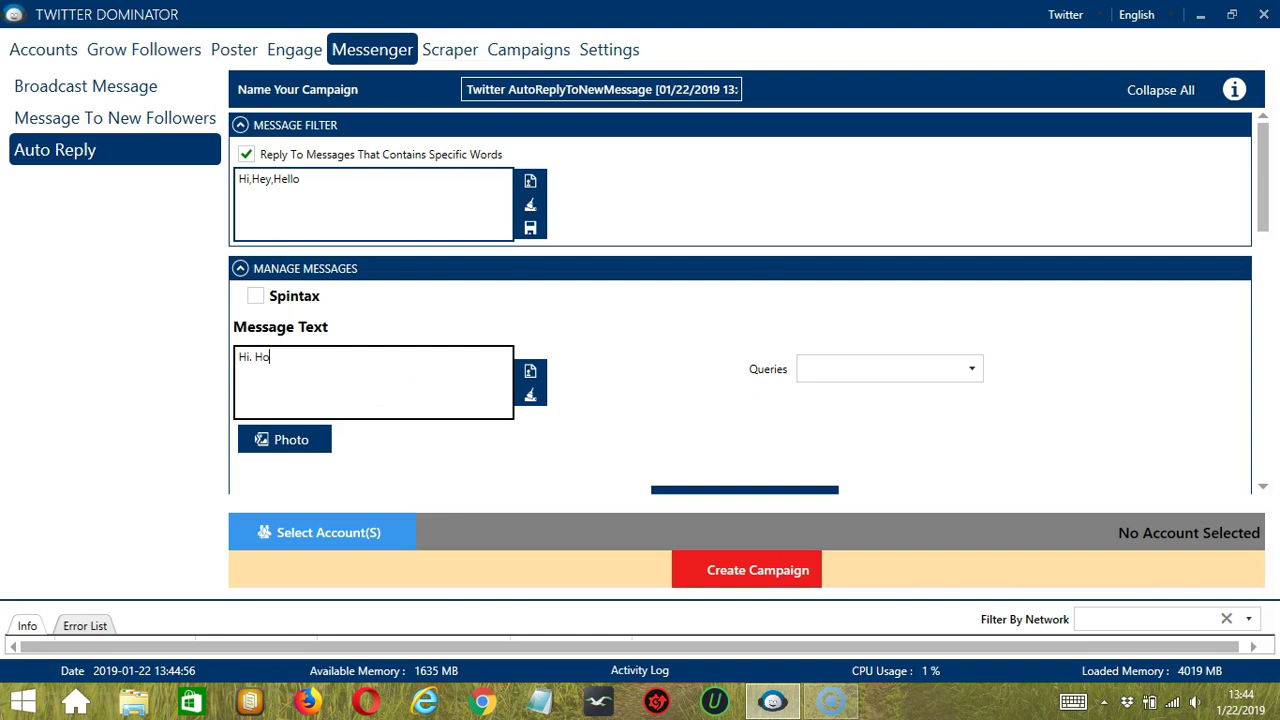
type(" How are you?")
left_click(954, 368)
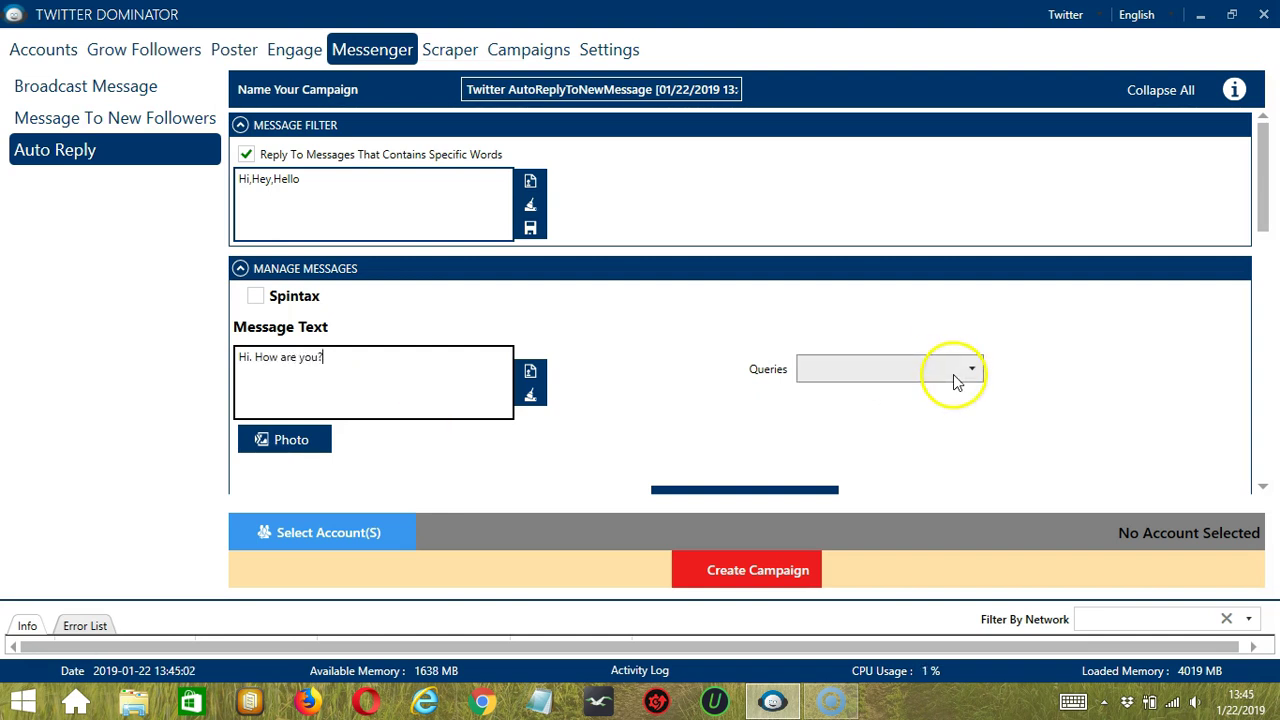
left_click(800, 437)
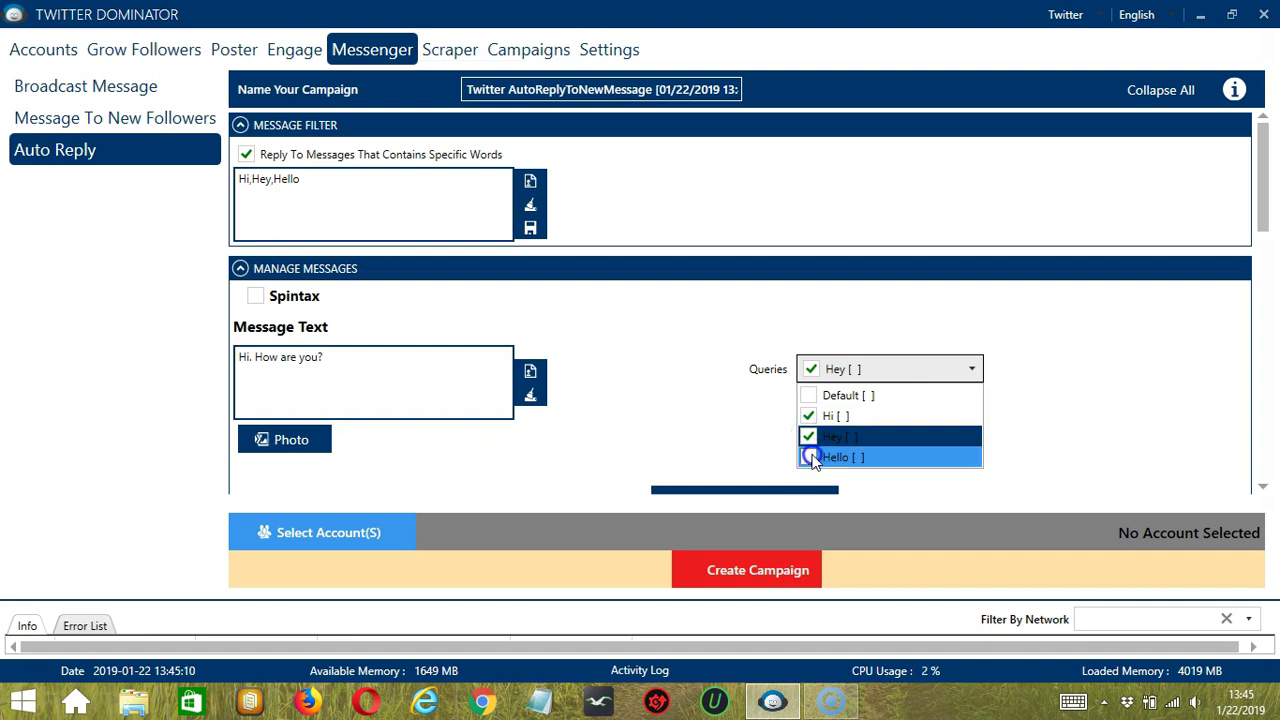
left_click(614, 277)
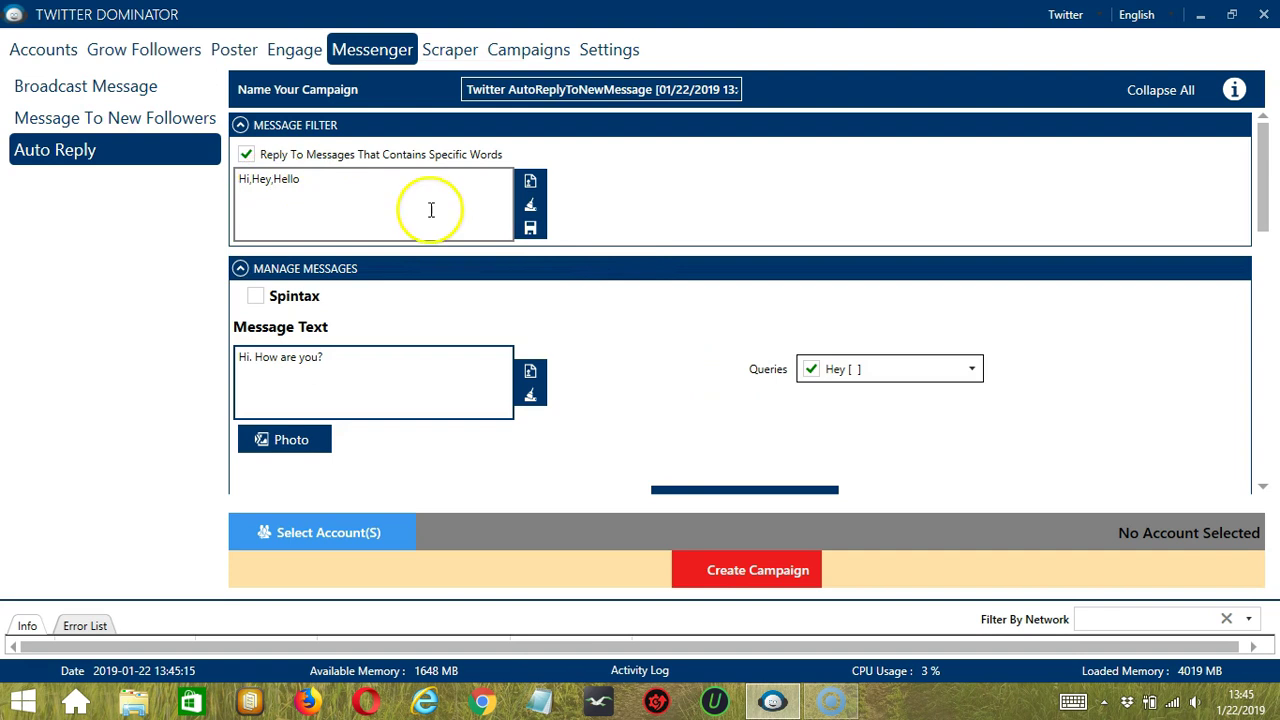
left_click(1263, 486)
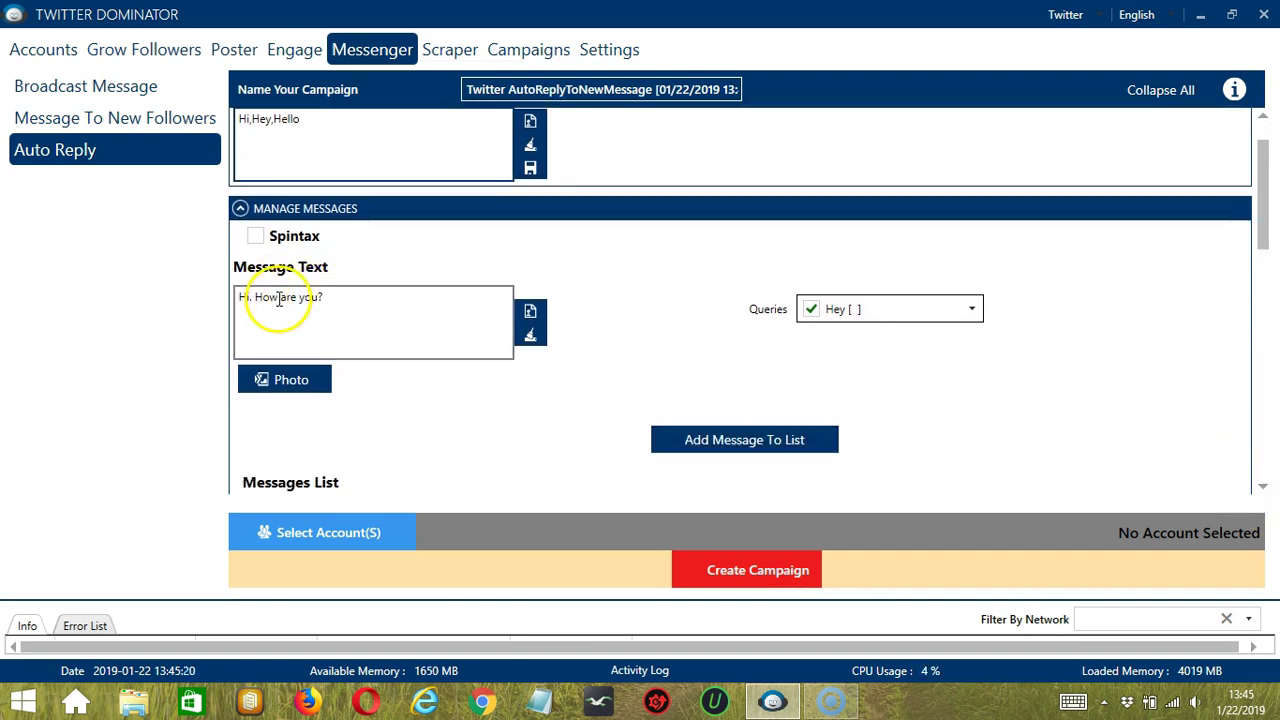
left_click(750, 441)
left_click(1263, 486)
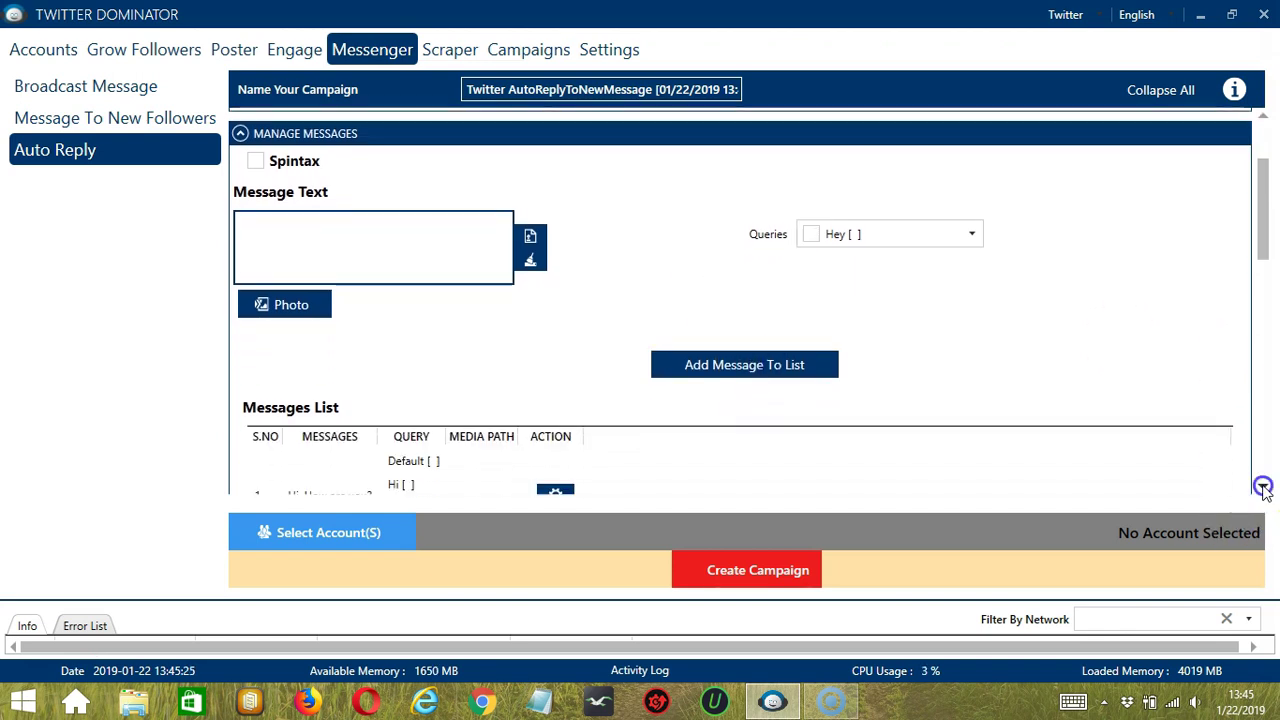
left_click_drag(1263, 486, 1263, 487)
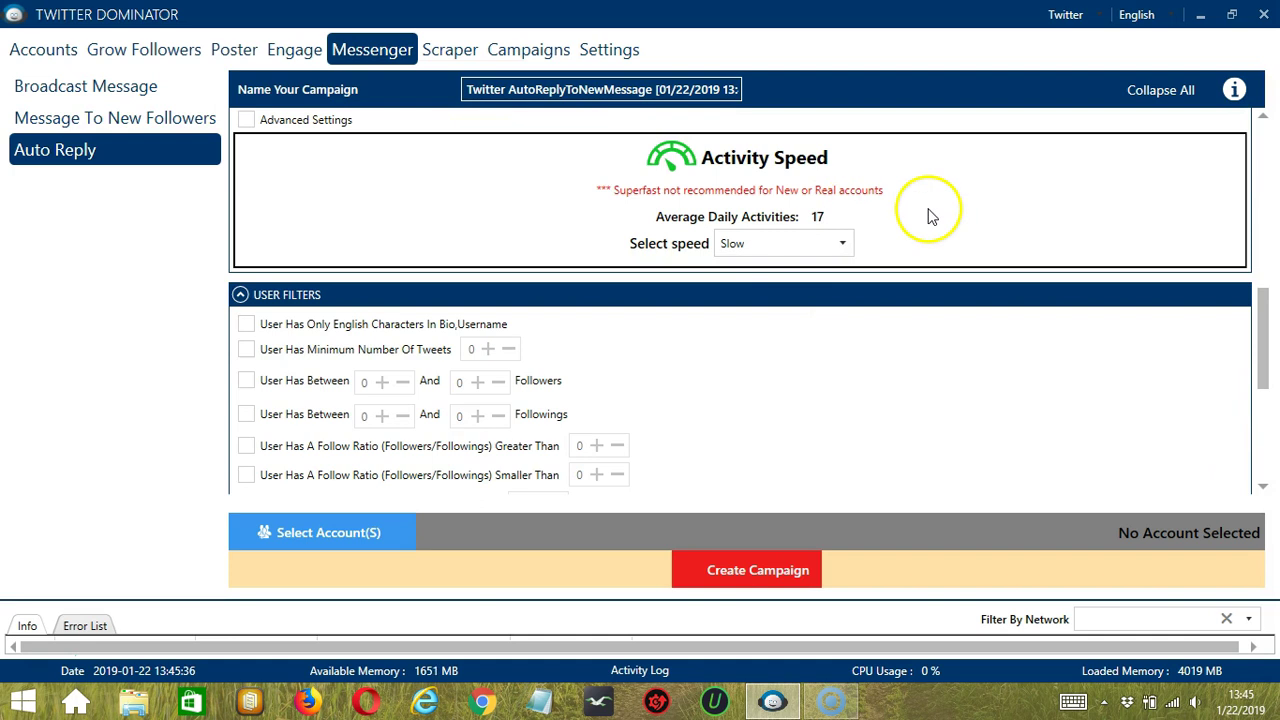
- Set user filters: English-only bio and username, profile image required, skip private, muted and blacklisted users
left_click(1263, 487)
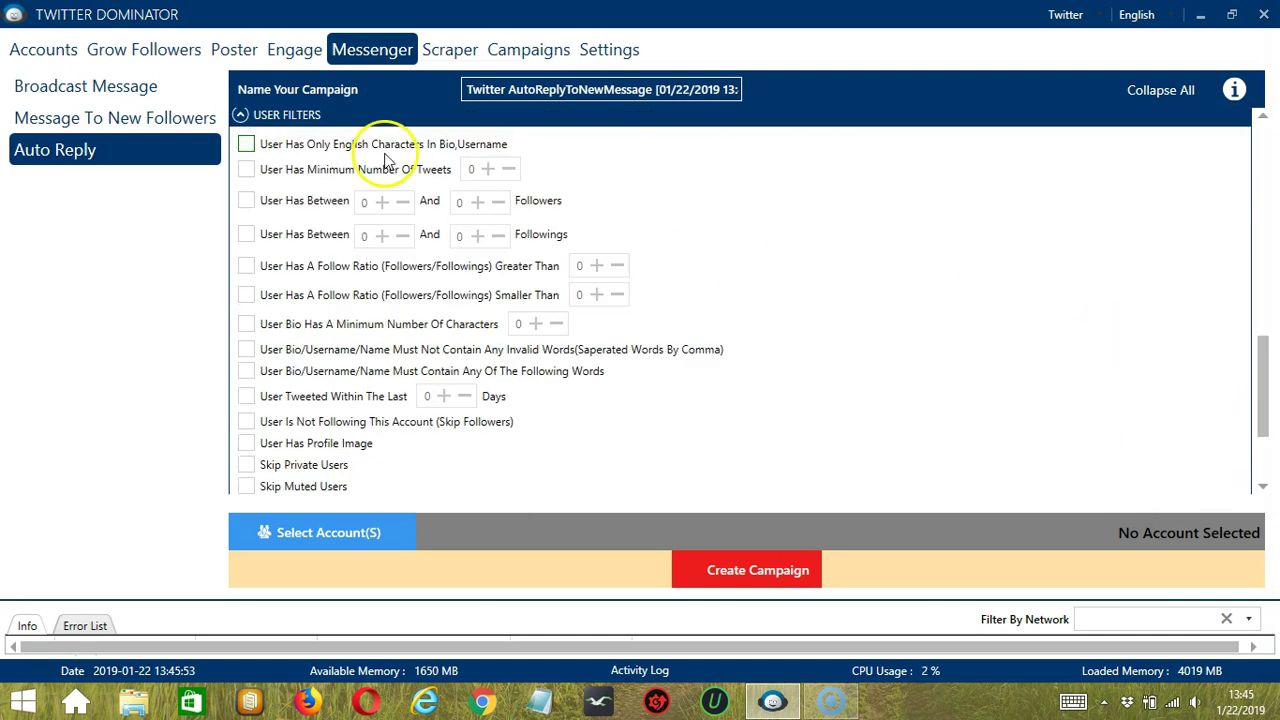
left_click(246, 146)
left_click(285, 450)
left_click(1263, 486)
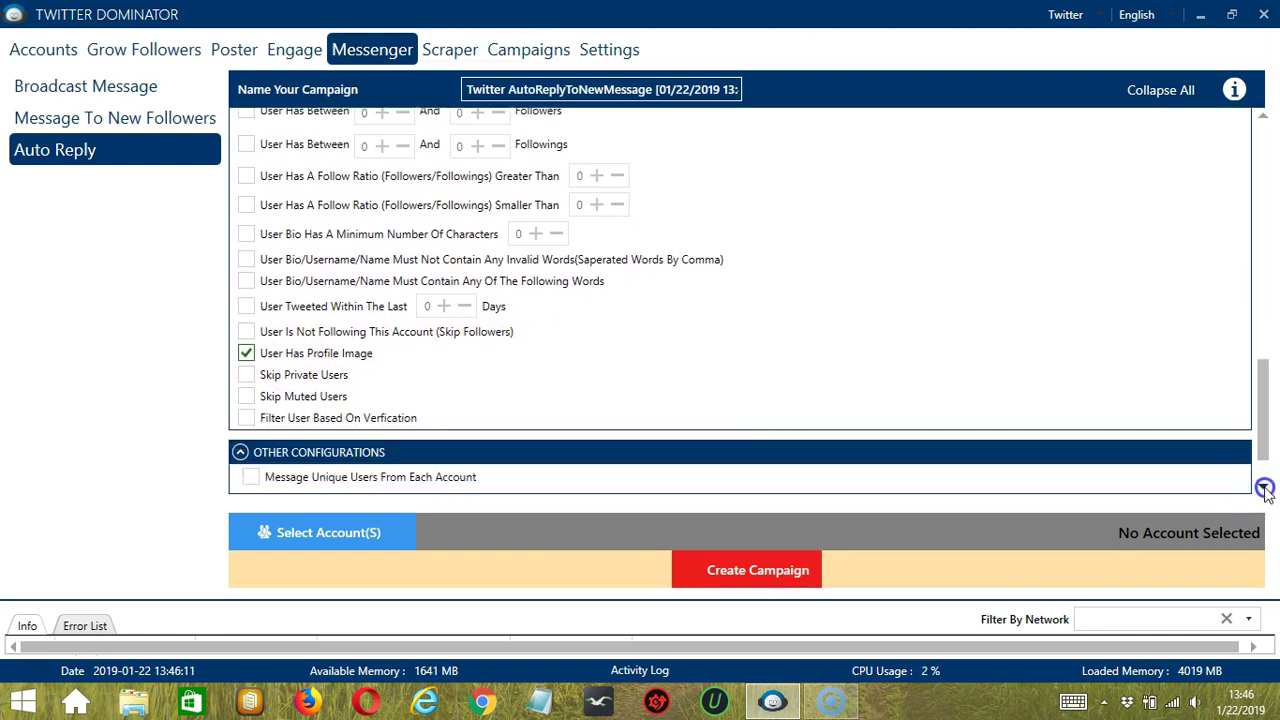
left_click(1263, 486)
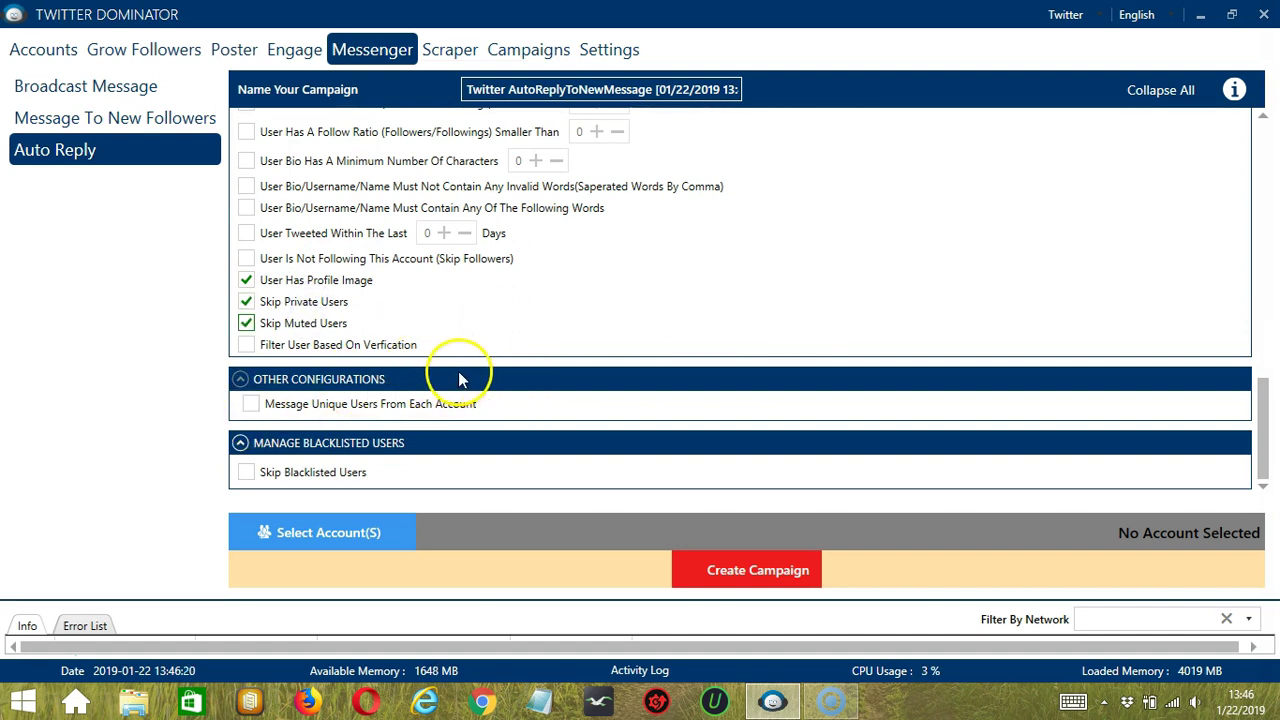
left_click(341, 479)
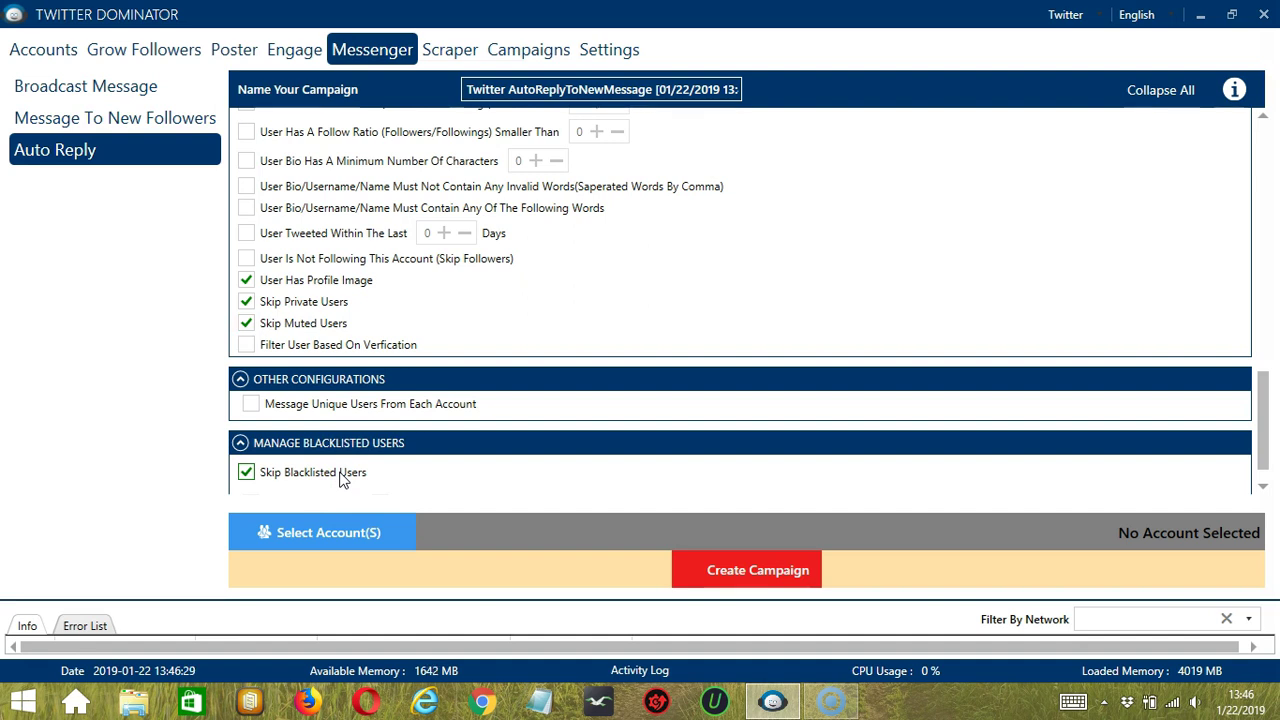
left_click(1263, 486)
left_click(1264, 486)
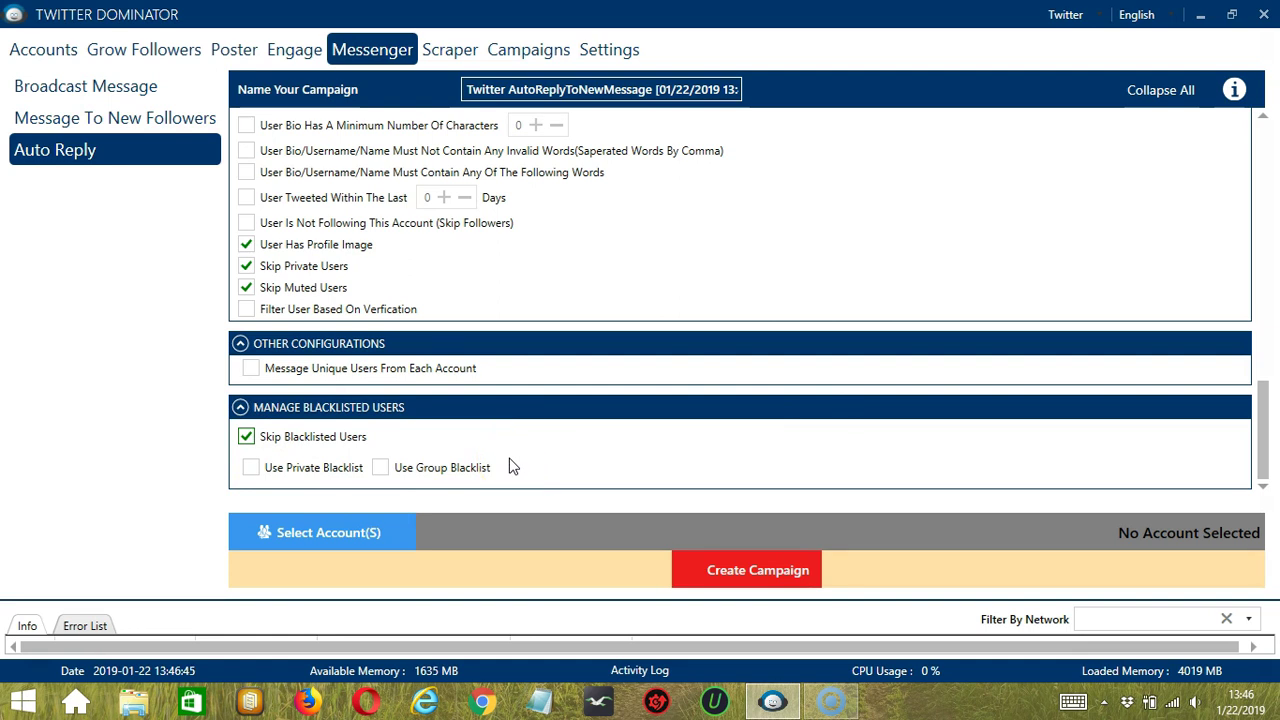
- Assign the only listed account to the auto-reply campaign
left_click(401, 524)
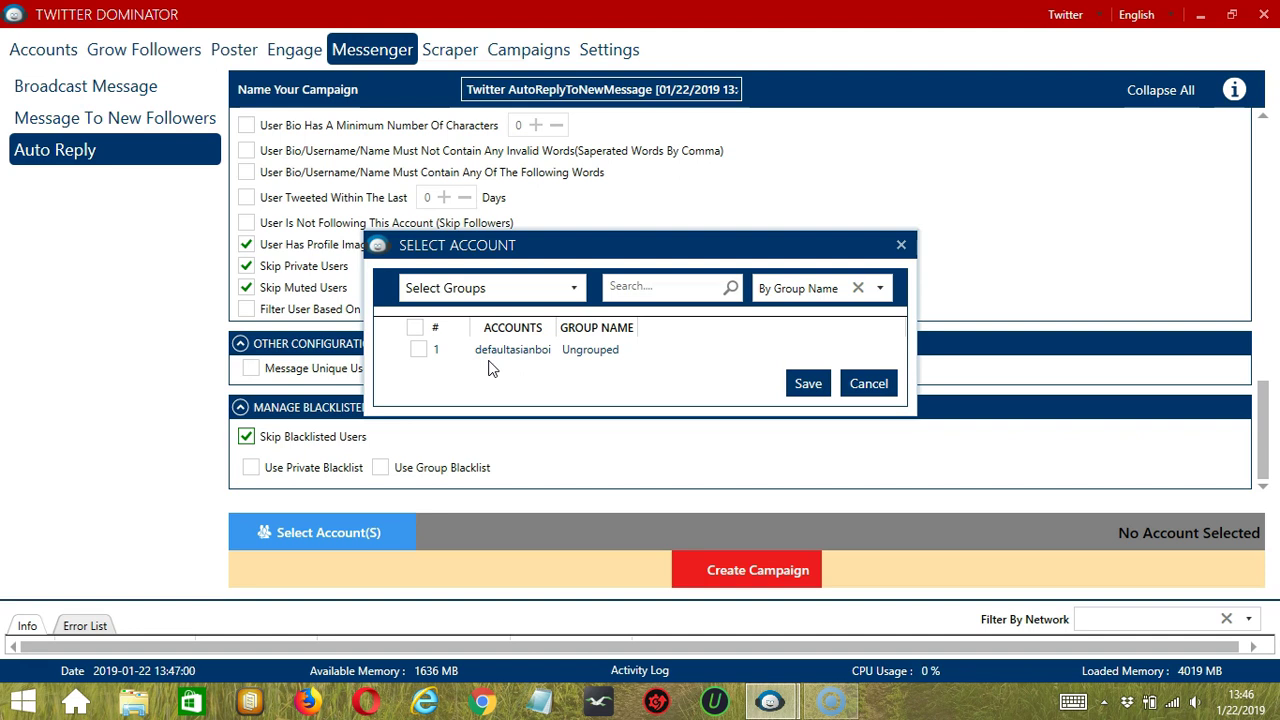
left_click(419, 350)
left_click(809, 387)
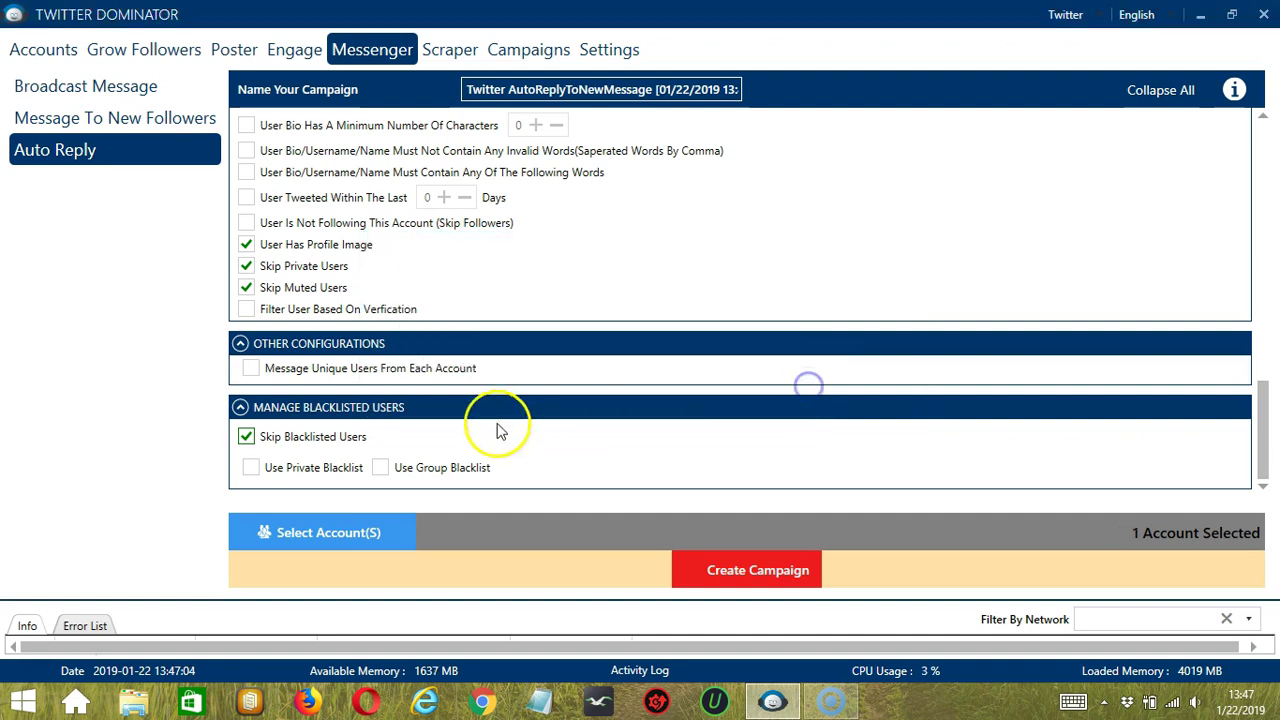
- Create the campaign, overriding the account's existing settings in the Warning dialog
left_click(697, 569)
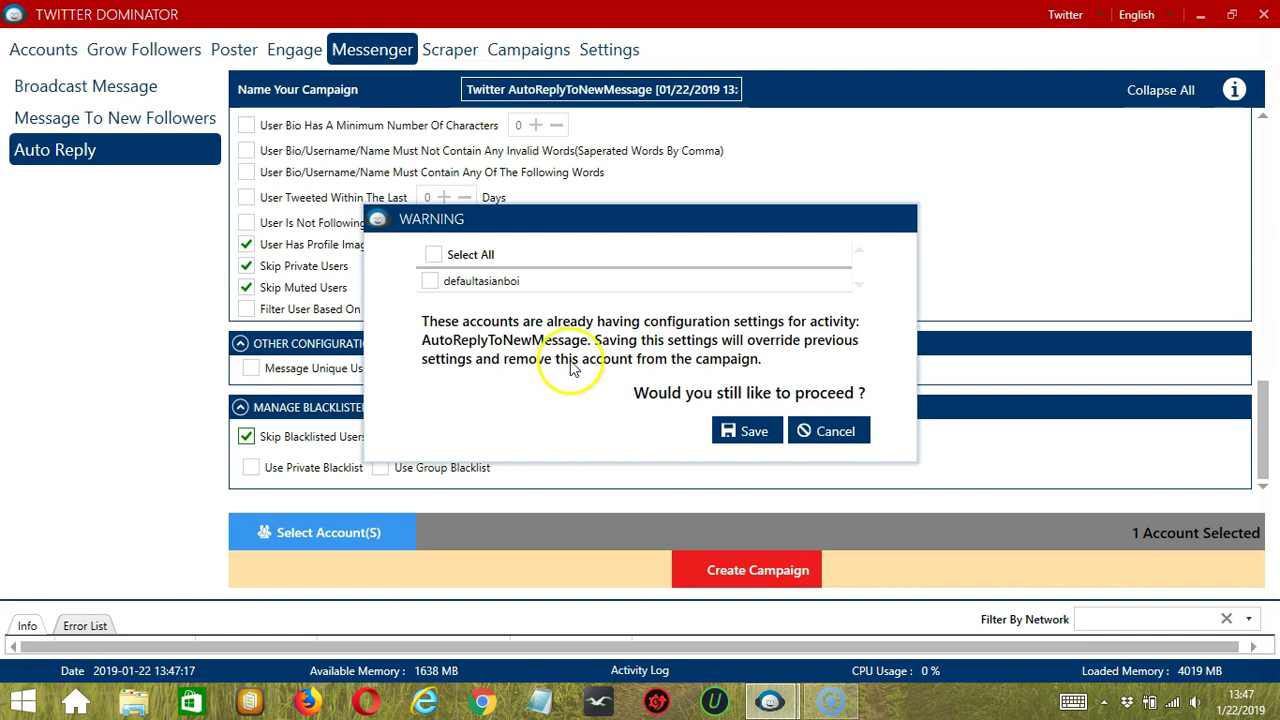
left_click(422, 280)
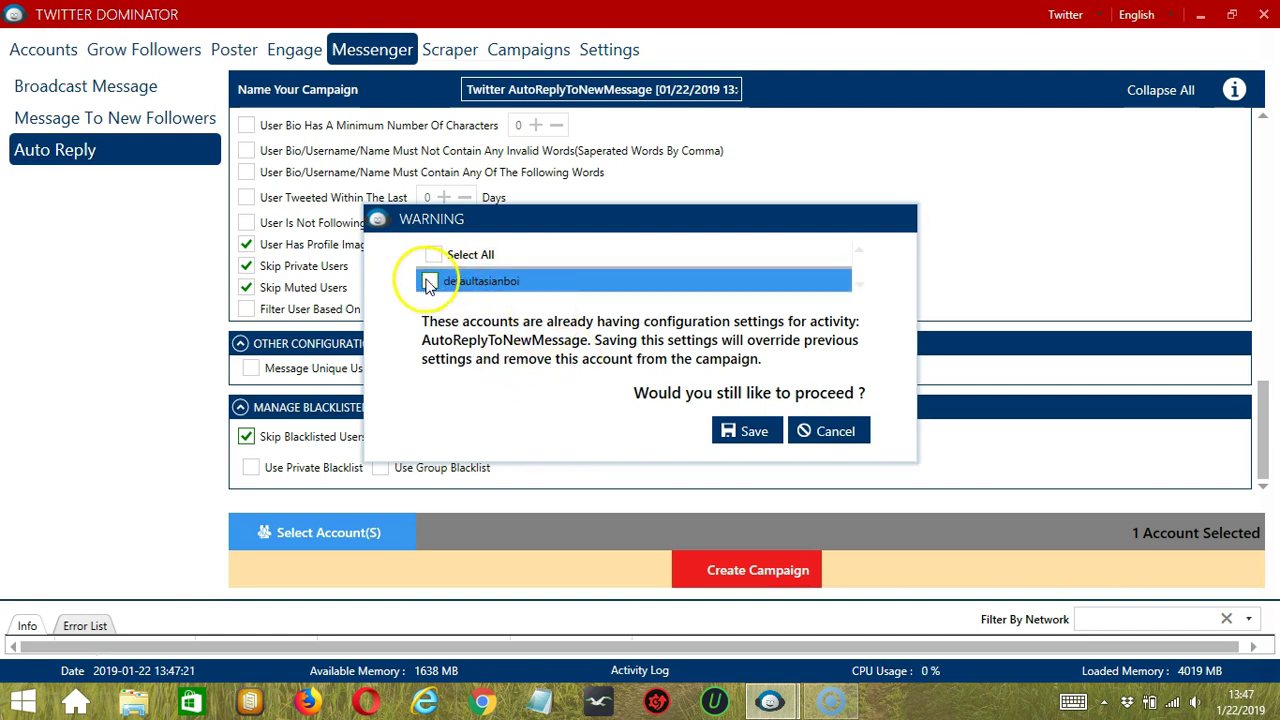
left_click(429, 280)
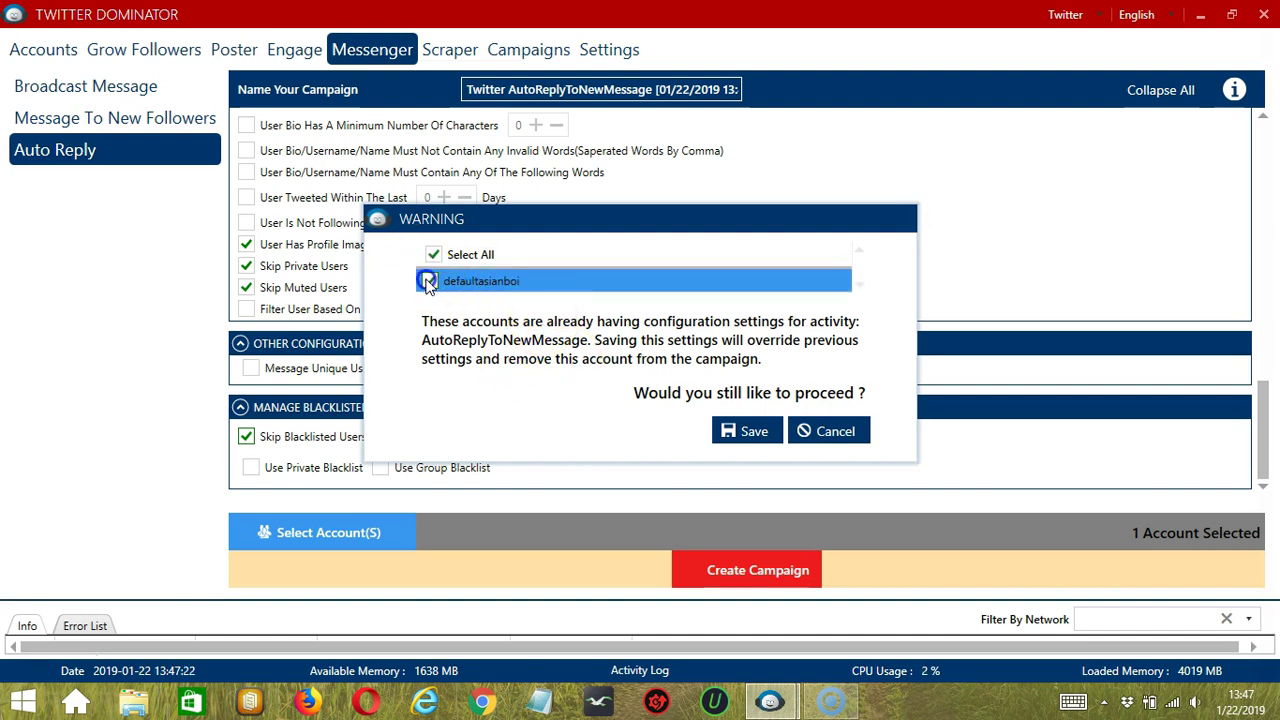
left_click(749, 428)
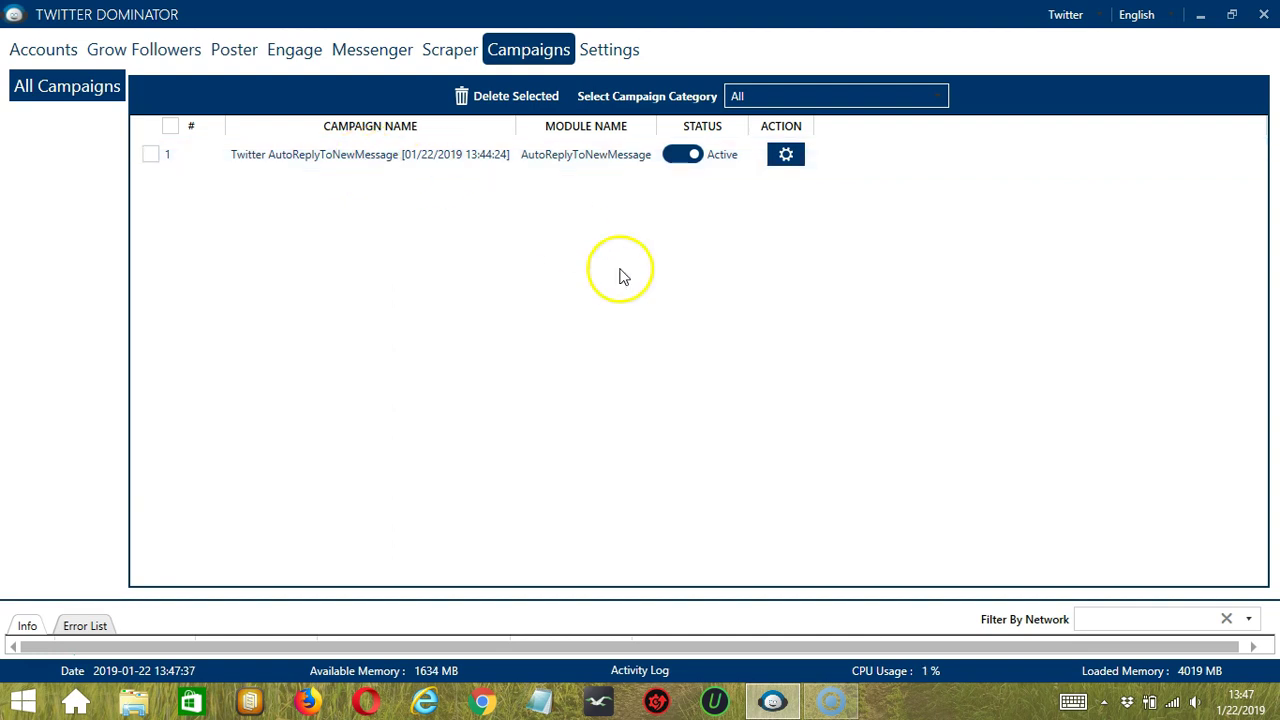
- Set the Twitter AutoReplyToNewMessage campaign's status to Paused, leaving its gear-menu options unchanged
left_click(685, 155)
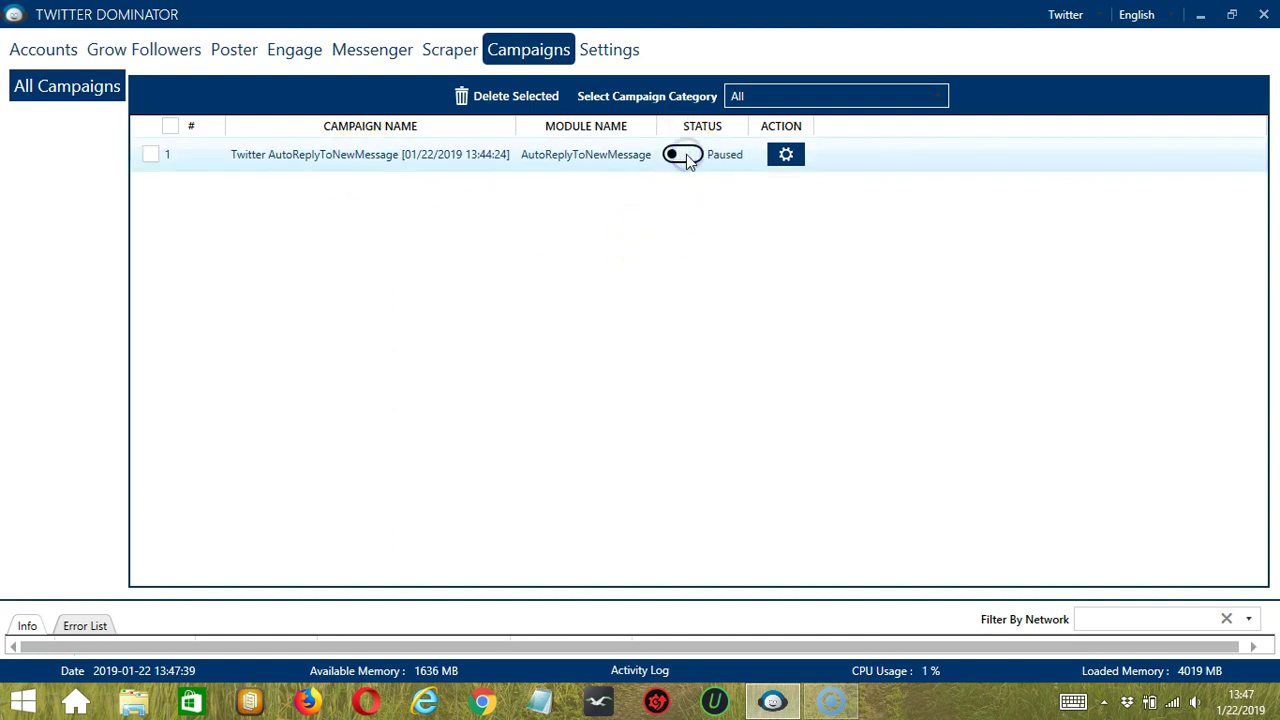
left_click(790, 155)
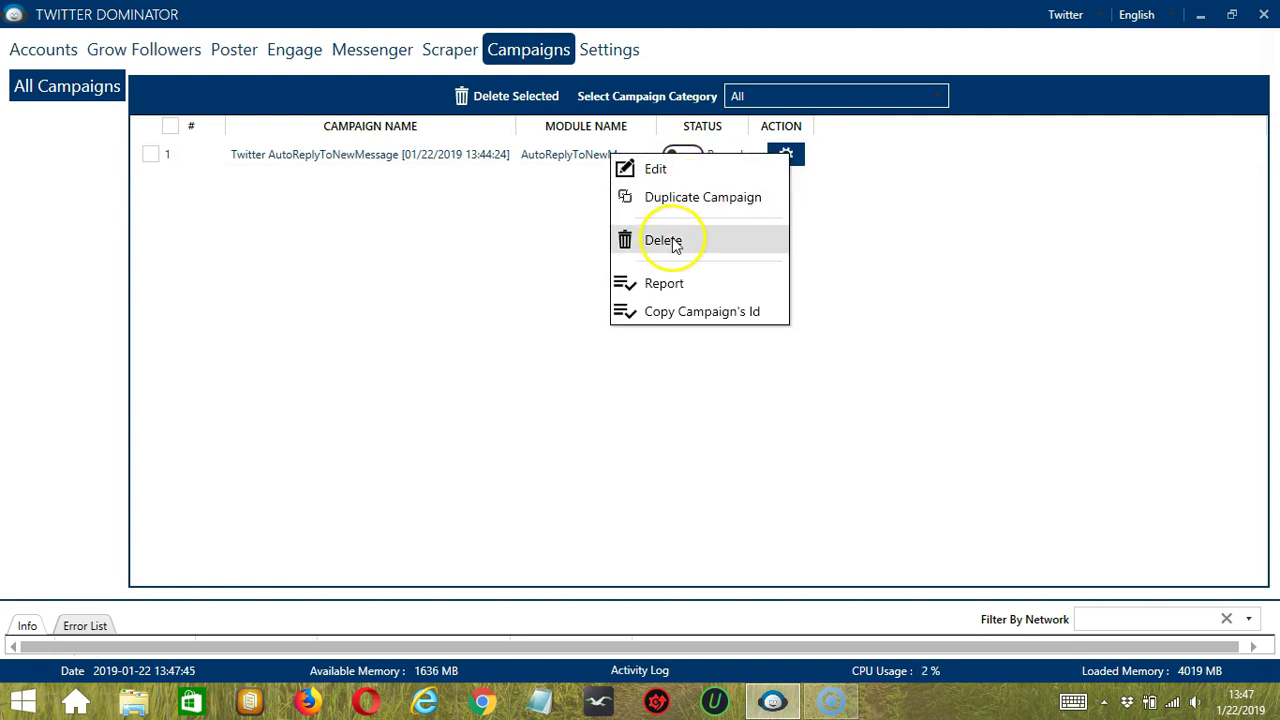
left_click(880, 287)
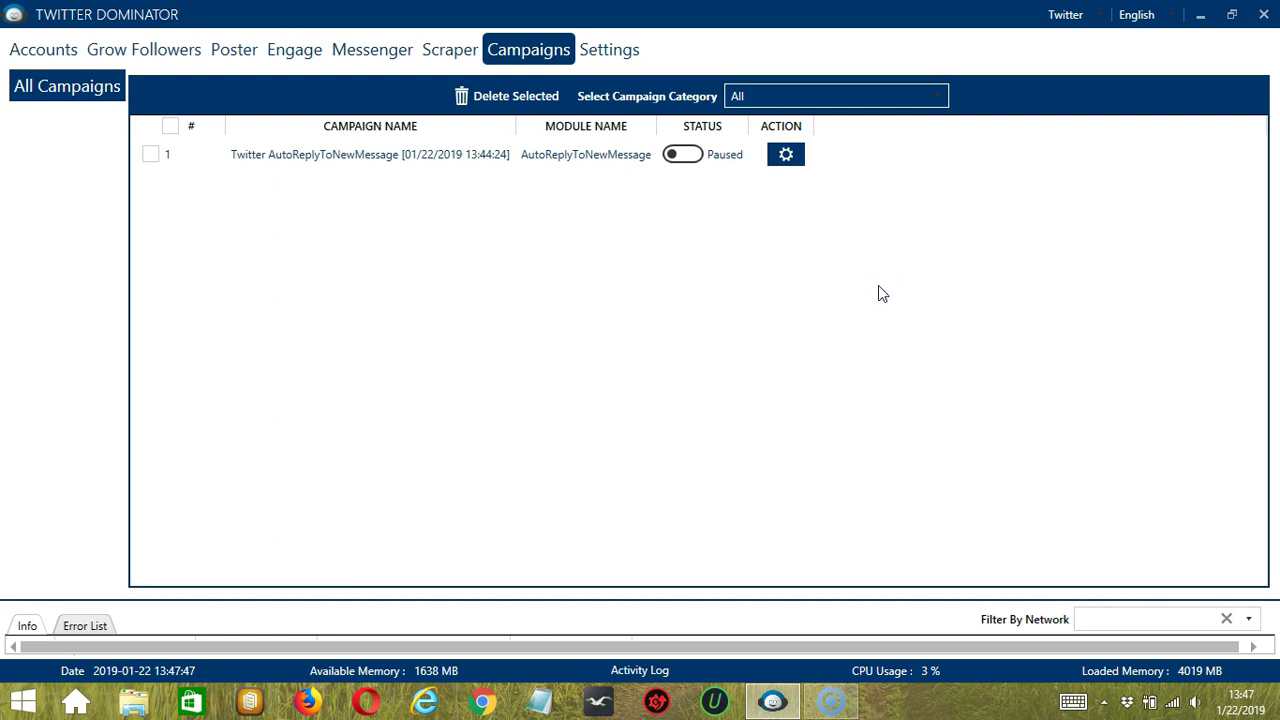